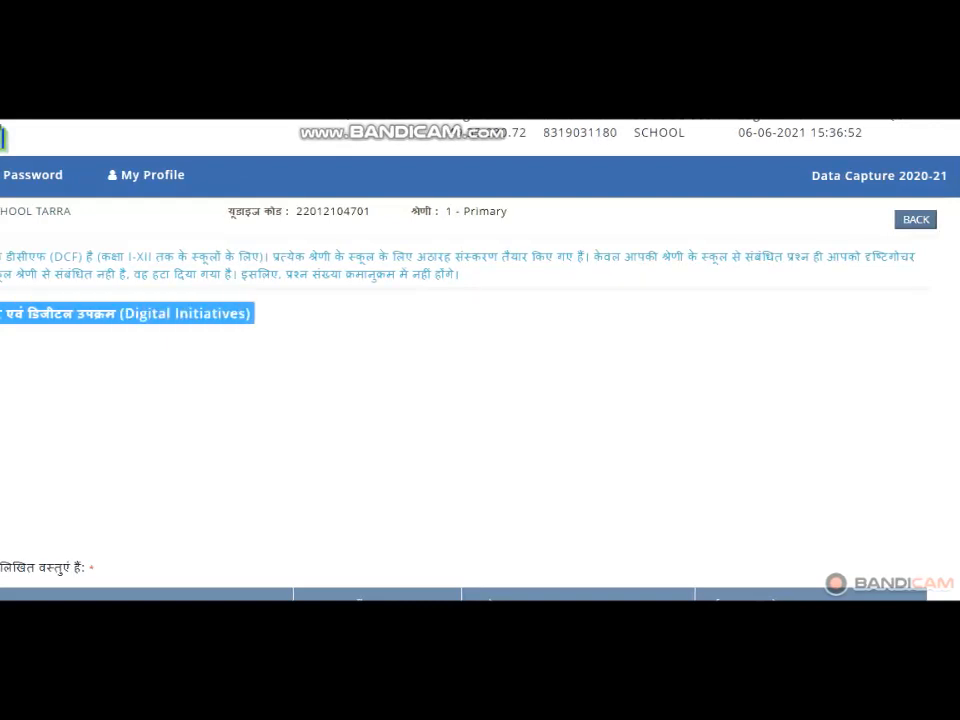
# - Review the ICT and digital equipment table, including total and functional unit counts for the item marked available
pyautogui.scroll(-4, 480, 400)
pyautogui.scroll(1, 480, 400)
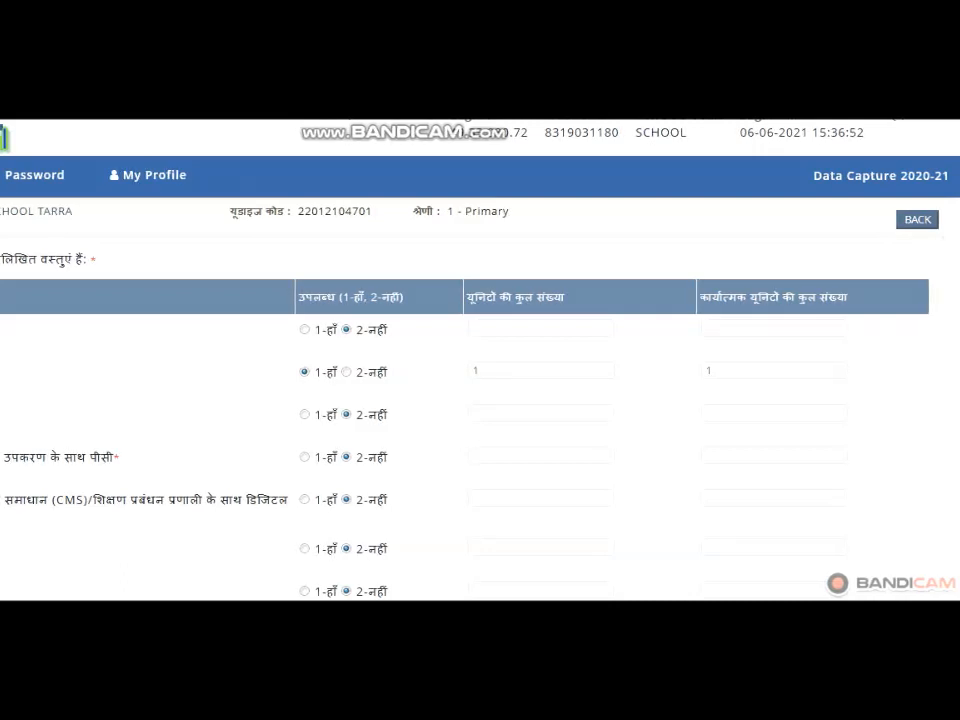
pyautogui.scroll(-6, 480, 400)
pyautogui.scroll(6, 480, 400)
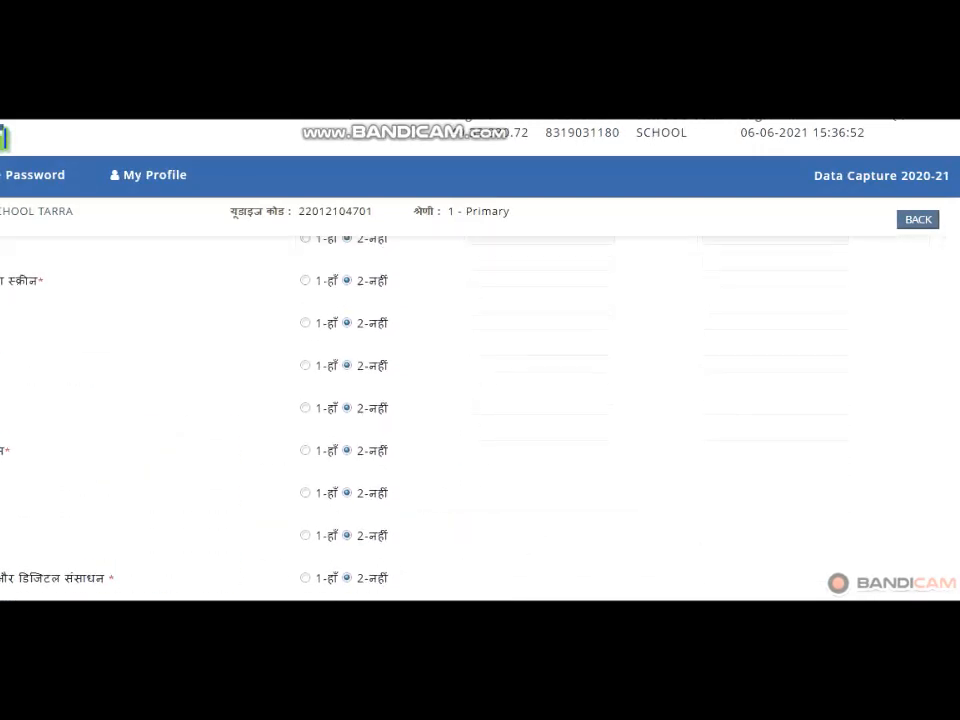
pyautogui.scroll(2, 480, 400)
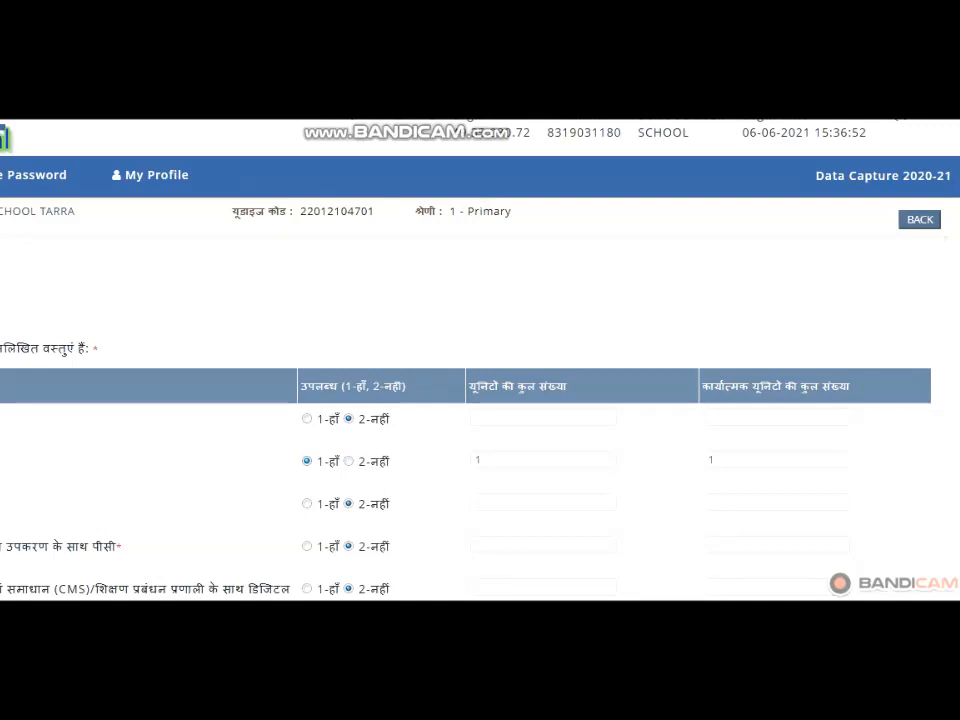
pyautogui.click(477, 459)
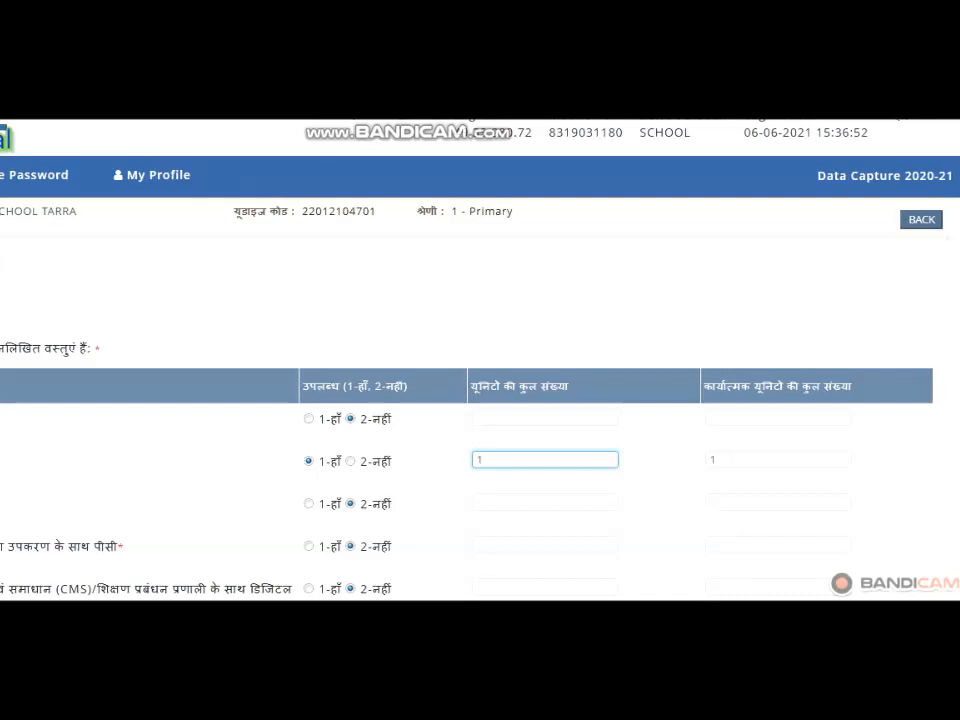
pyautogui.click(717, 460)
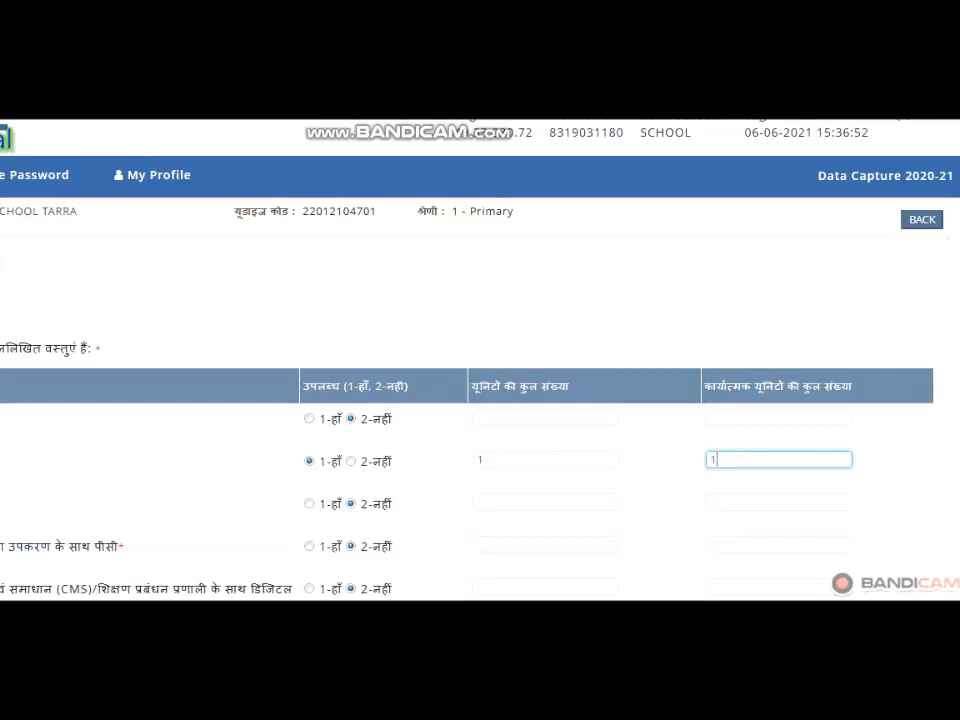
# - Answer 2-नहीं to the question on using ICT-based tools, and save the page and continue
pyautogui.scroll(-10, 480, 400)
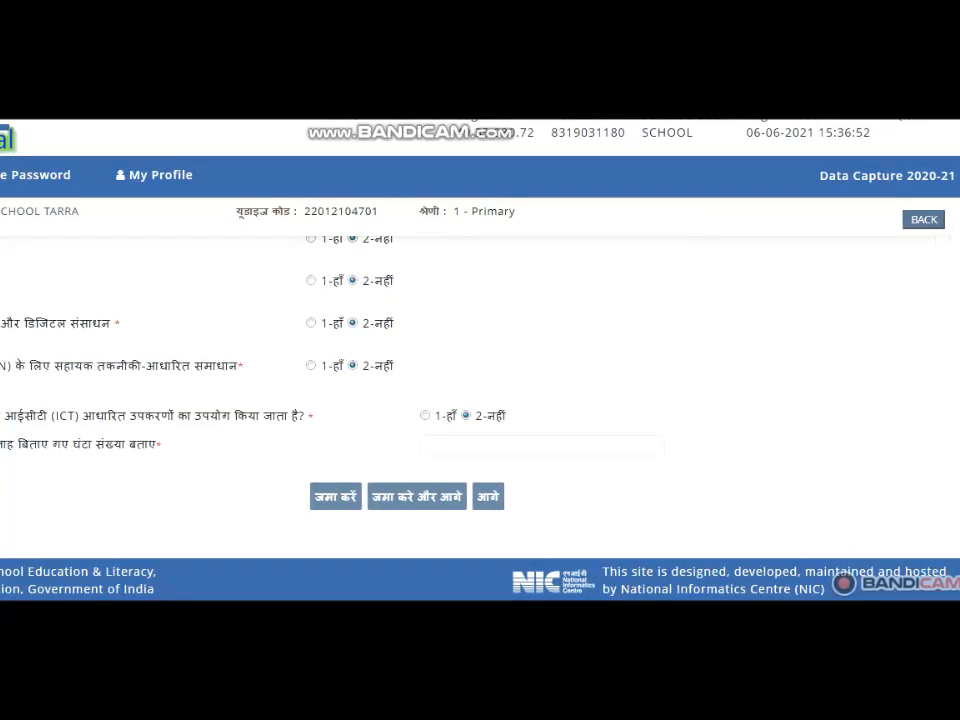
pyautogui.moveTo(2, 415); pyautogui.dragTo(315, 415)
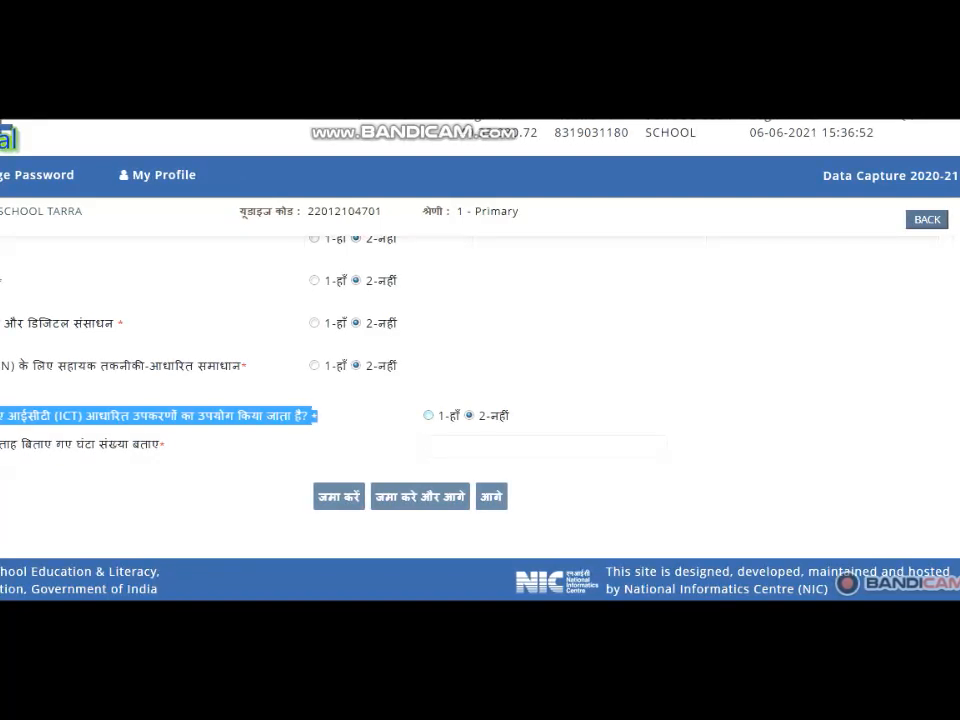
pyautogui.click(439, 415)
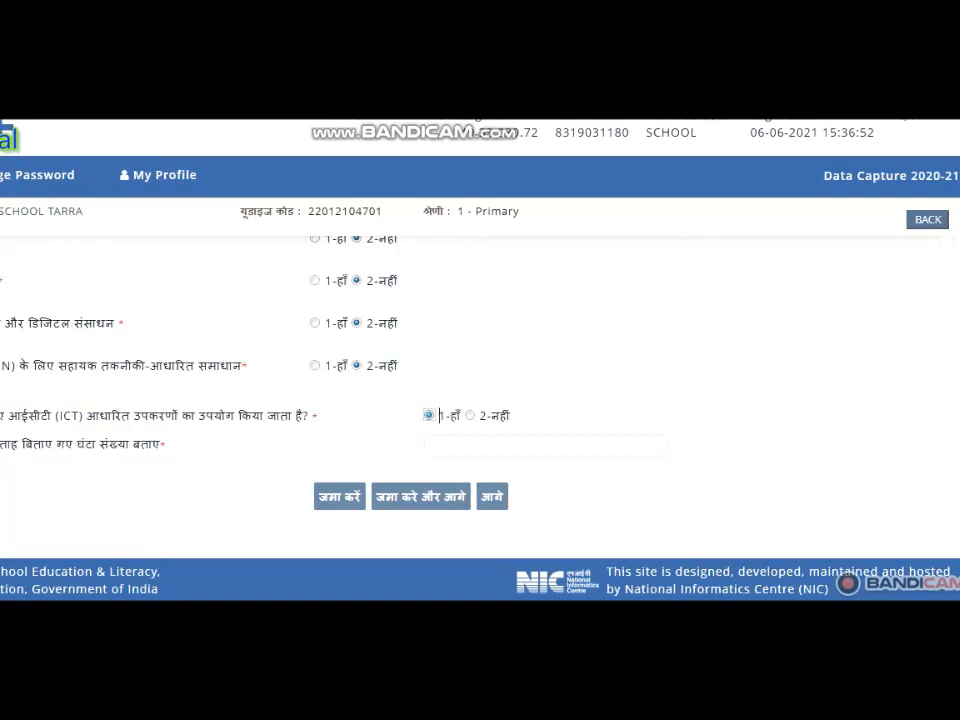
pyautogui.click(511, 415)
pyautogui.click(452, 415)
pyautogui.click(440, 446)
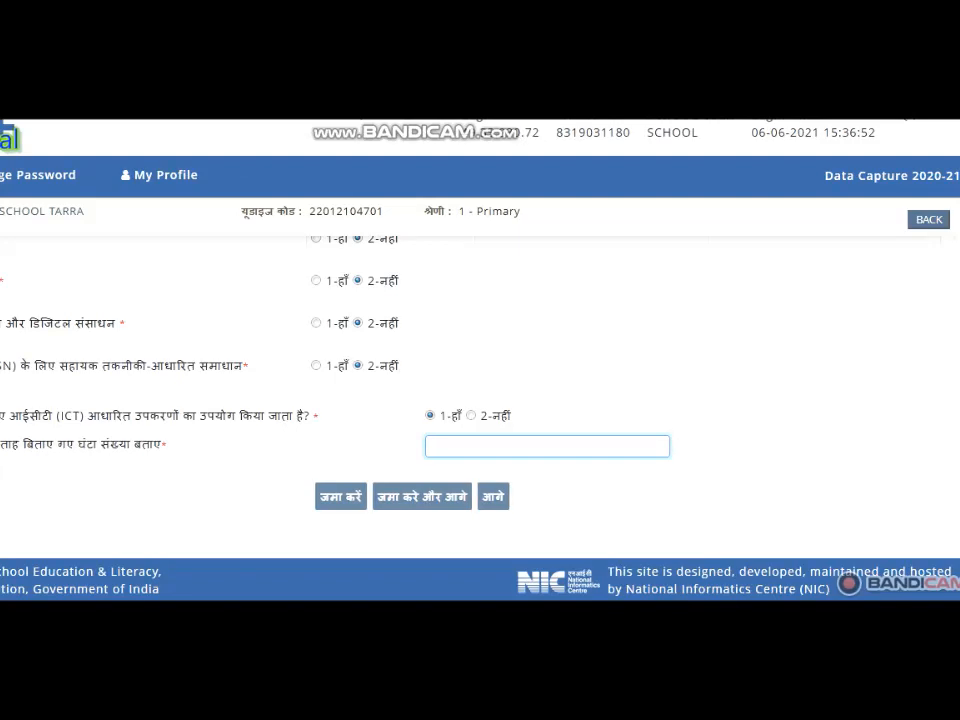
pyautogui.click(471, 415)
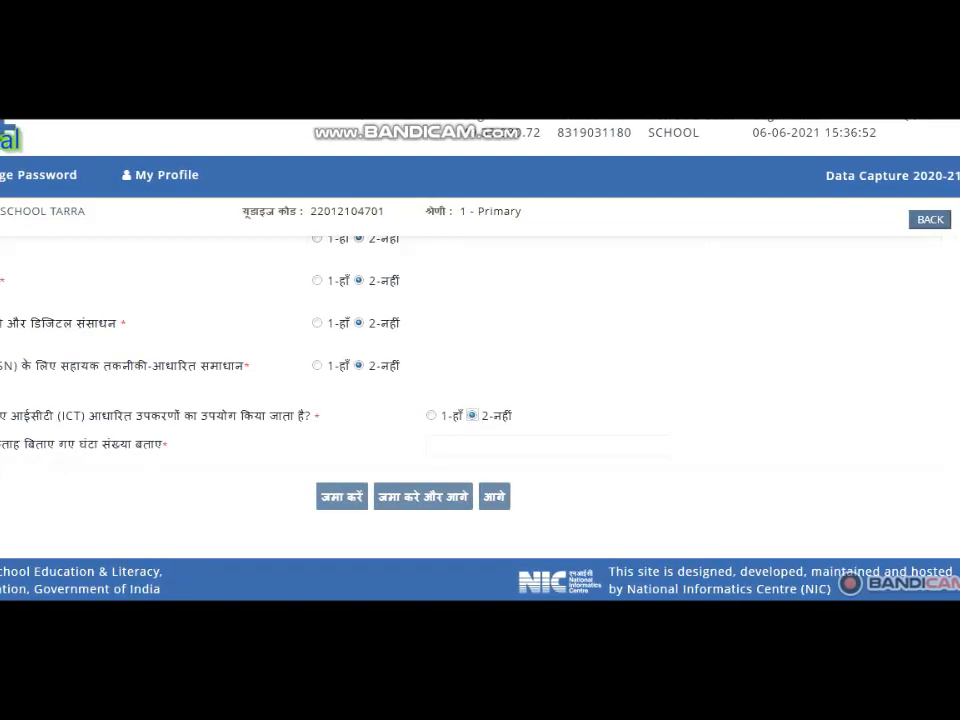
pyautogui.click(423, 497)
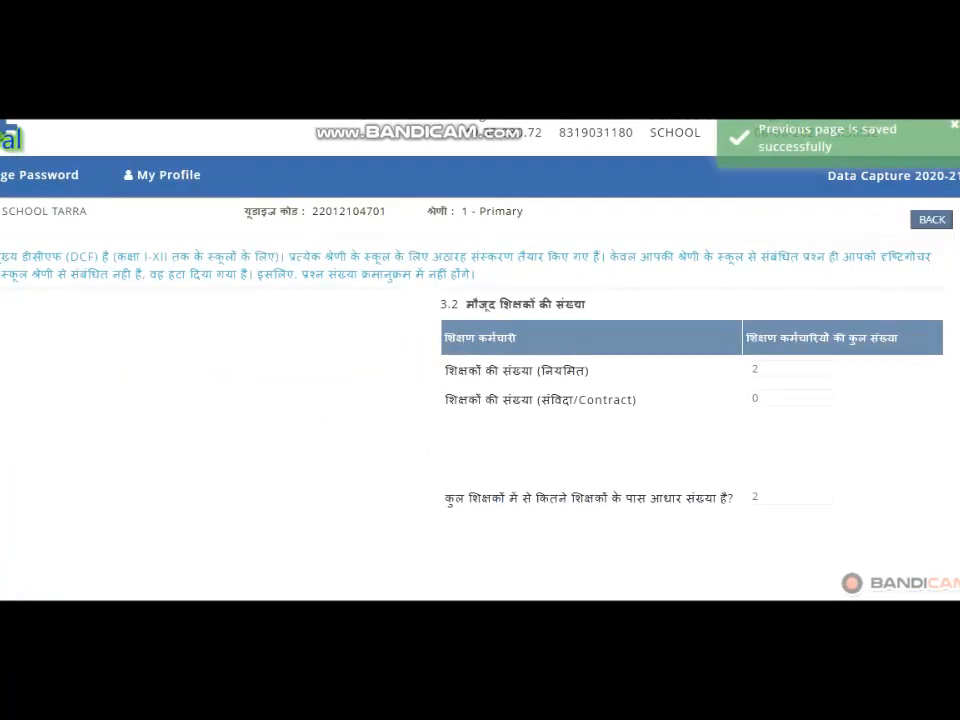
# - Check the regular, contract and Aadhaar-holding teacher counts in section 3.2, and save the page and continue
pyautogui.scroll(-2, 480, 415)
pyautogui.scroll(2, 480, 415)
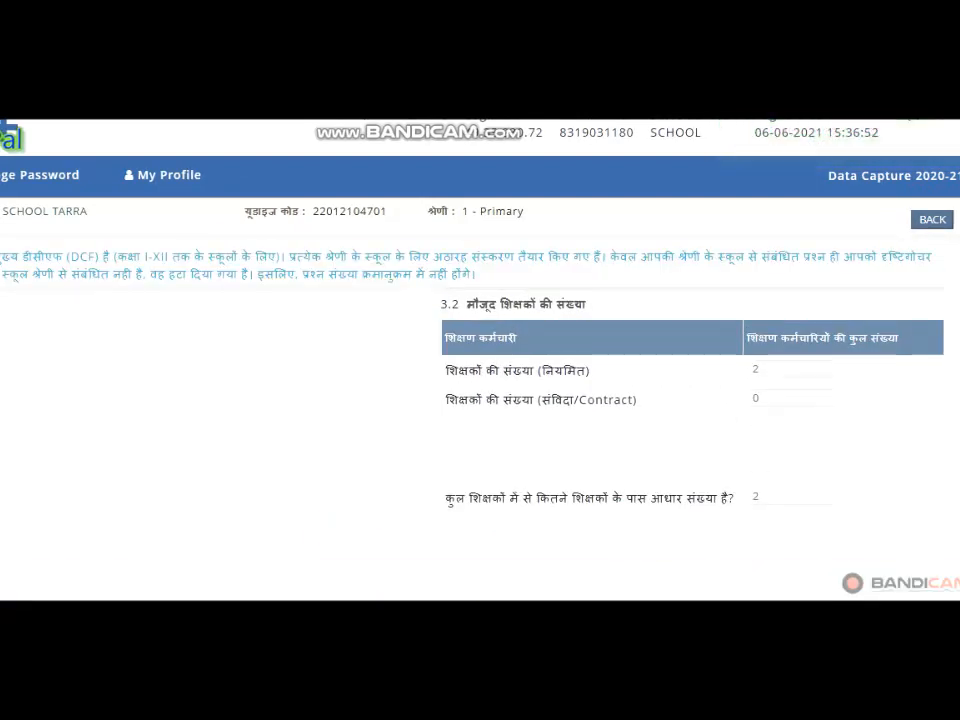
pyautogui.moveTo(467, 303); pyautogui.dragTo(587, 304)
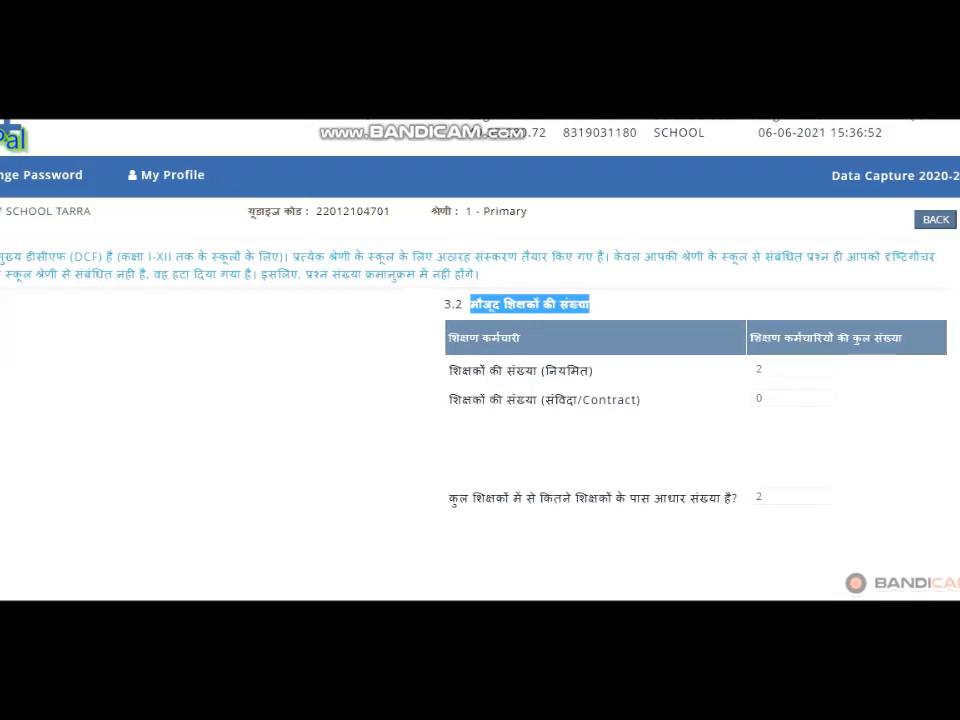
pyautogui.click(788, 369)
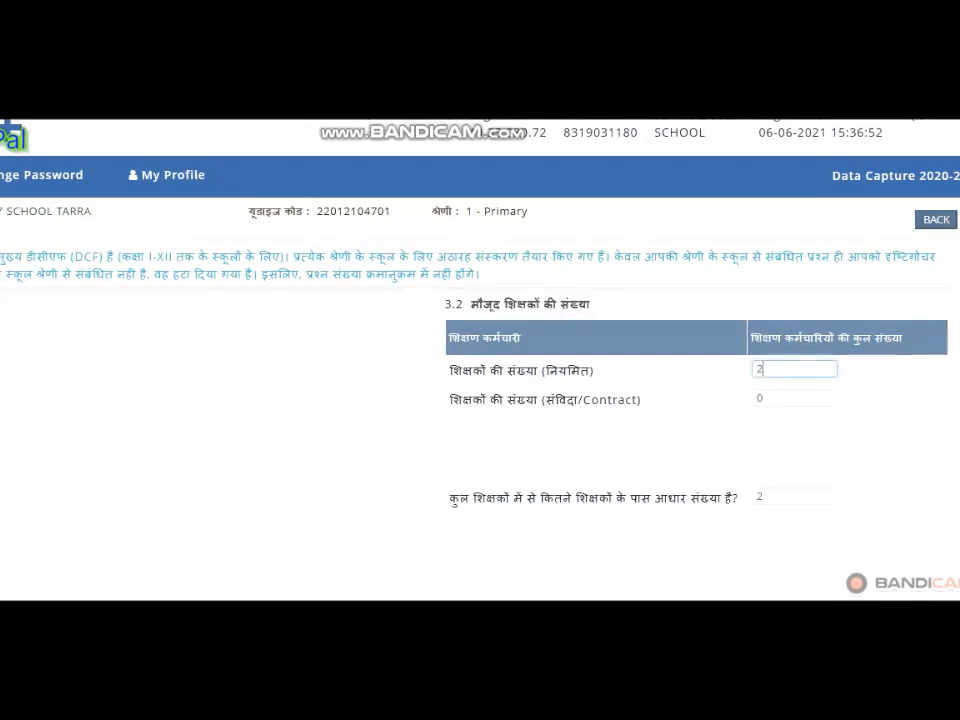
pyautogui.click(791, 398)
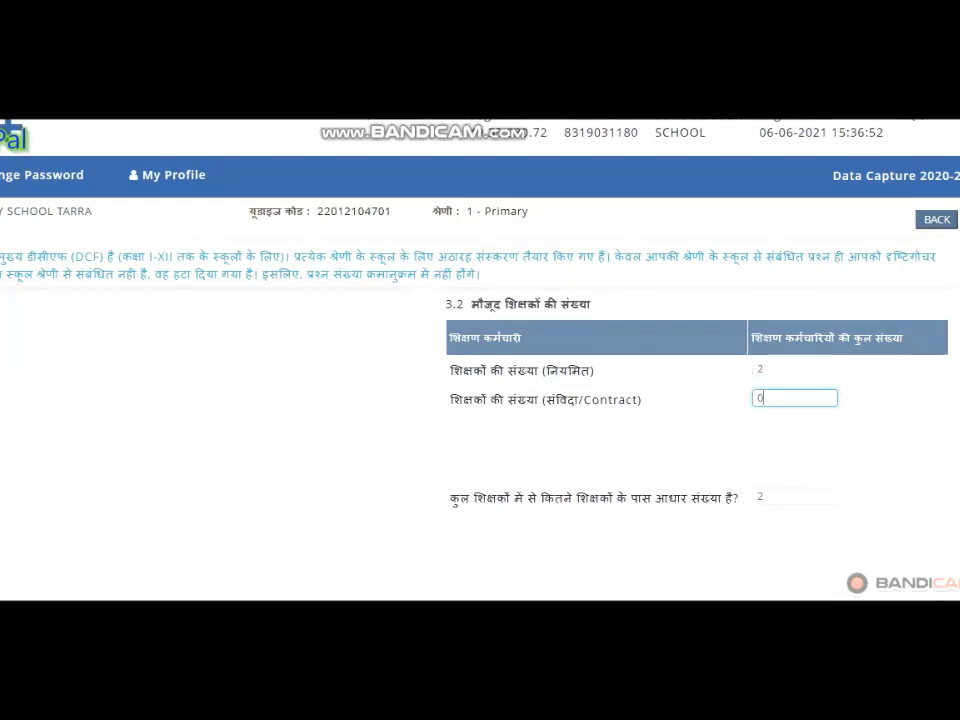
pyautogui.click(790, 496)
pyautogui.moveTo(471, 498); pyautogui.dragTo(734, 498)
pyautogui.click(790, 496)
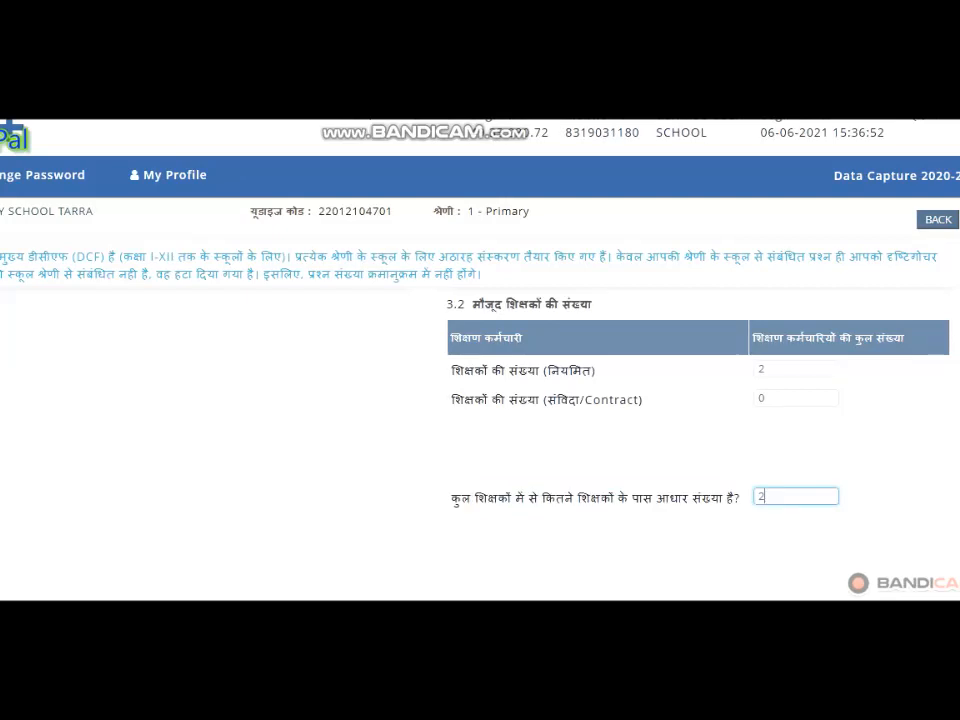
pyautogui.scroll(-3, 480, 400)
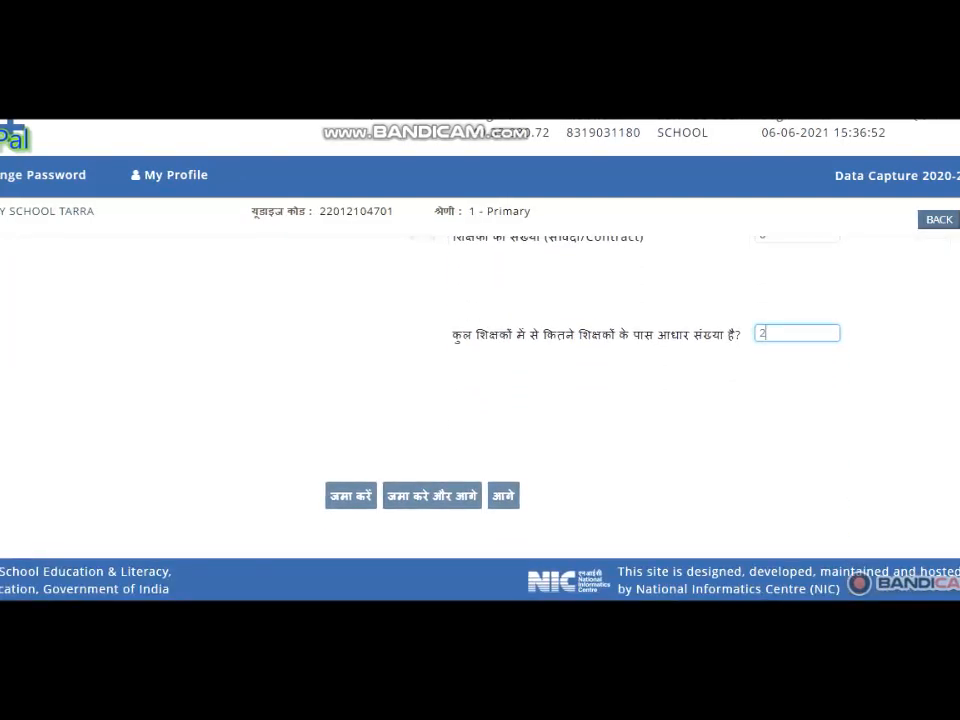
pyautogui.click(432, 496)
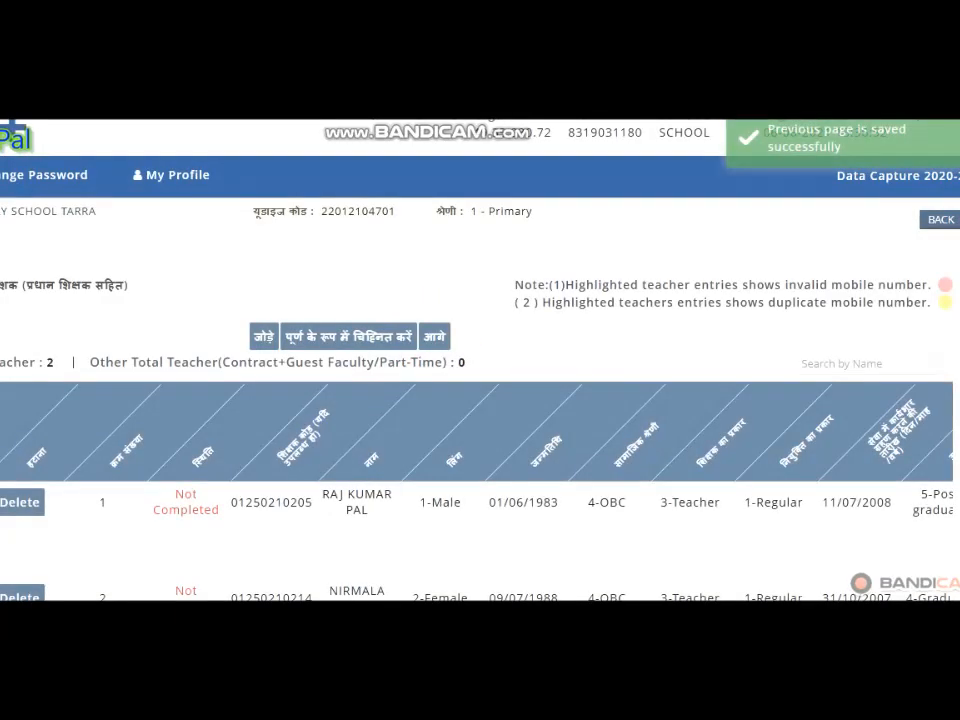
# - Check the completion status in the teacher list and open the first teacher's record for editing
pyautogui.hotkey('ctrl', 'a')
pyautogui.moveTo(2, 285); pyautogui.dragTo(35, 285)
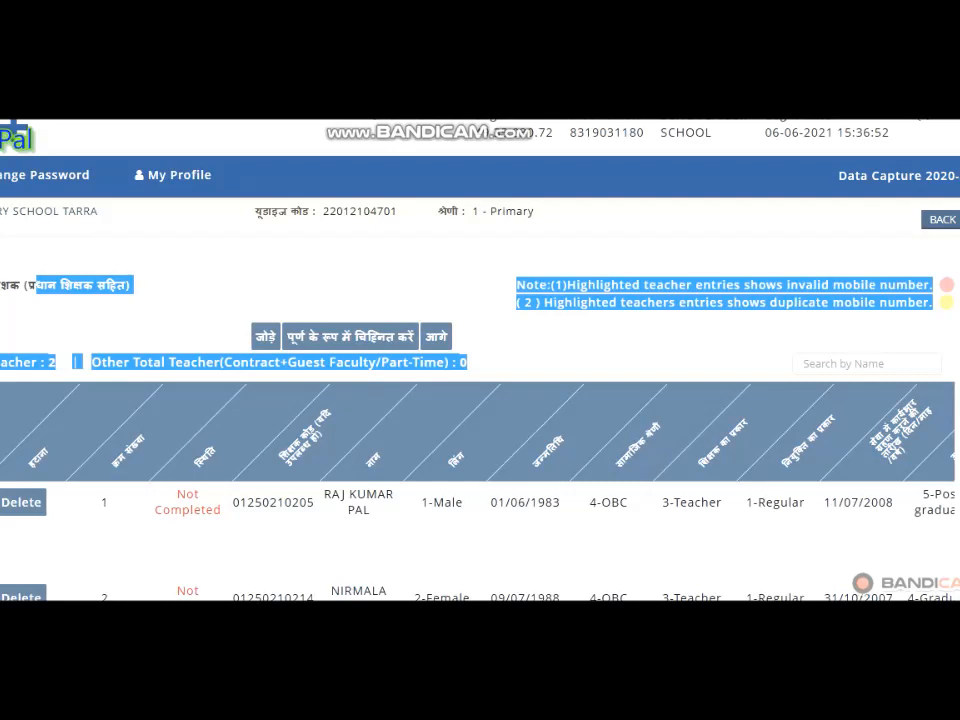
pyautogui.scroll(-2, 480, 400)
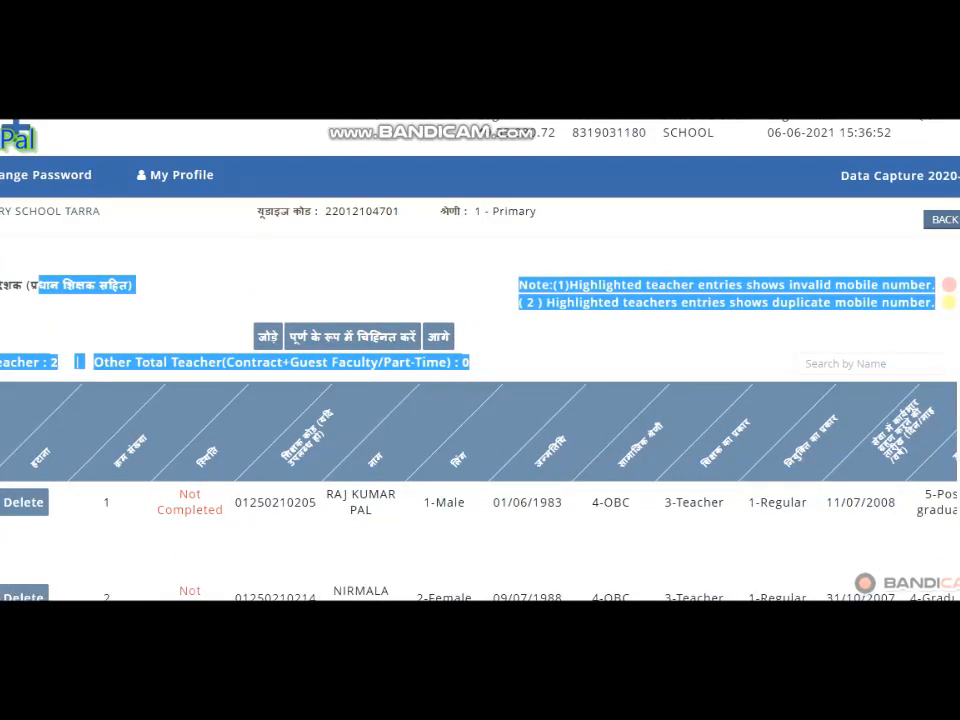
pyautogui.scroll(-2, 480, 420)
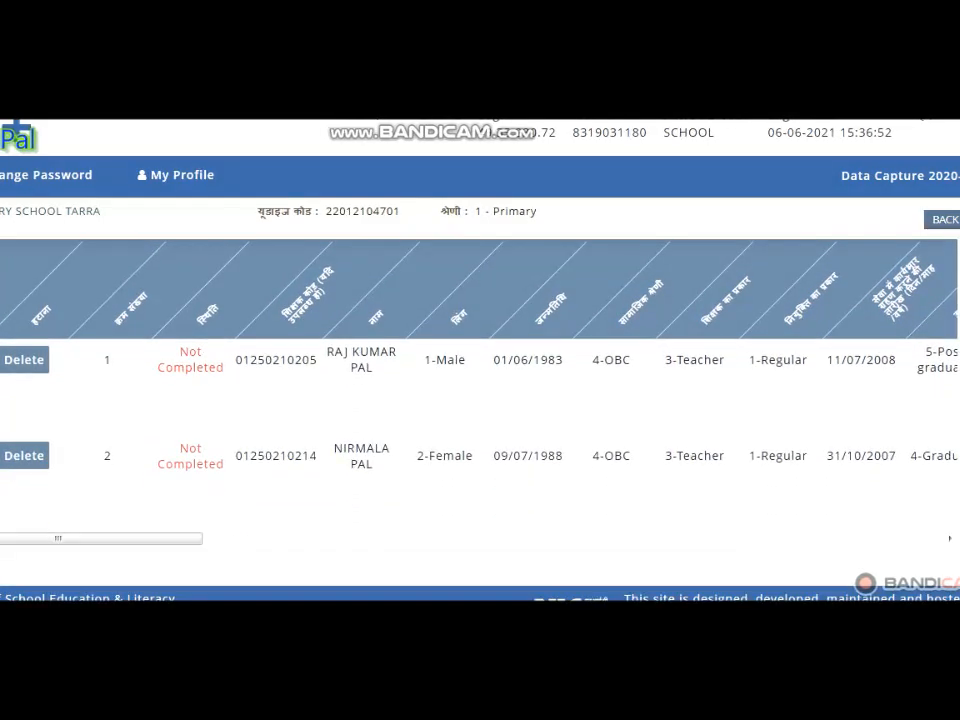
pyautogui.moveTo(157, 354); pyautogui.dragTo(226, 368)
pyautogui.click(205, 367)
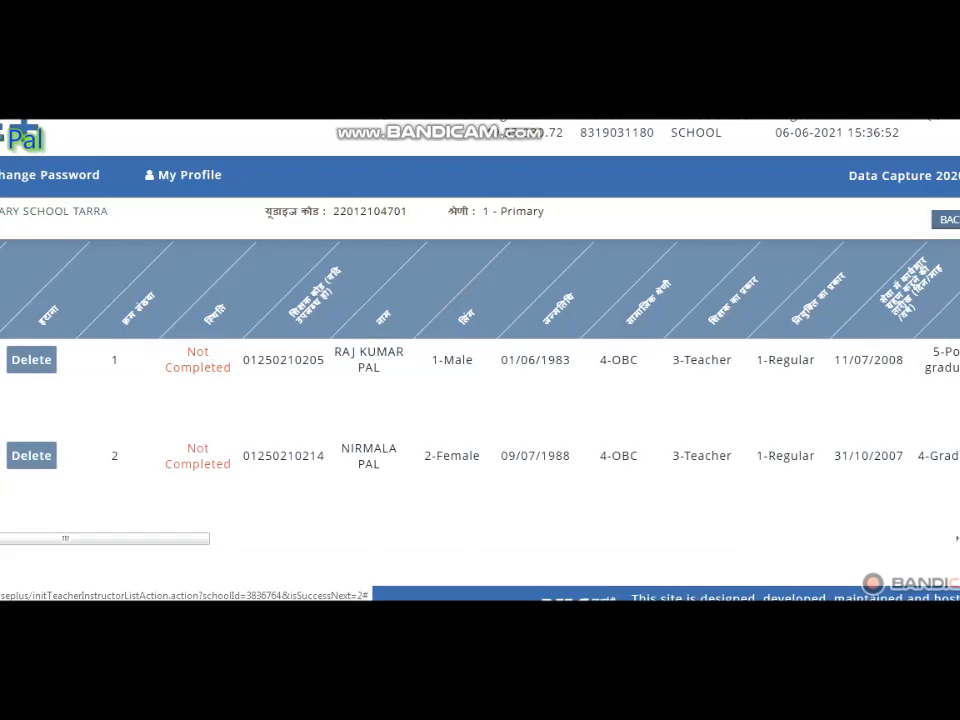
pyautogui.scroll(2, 211, 361)
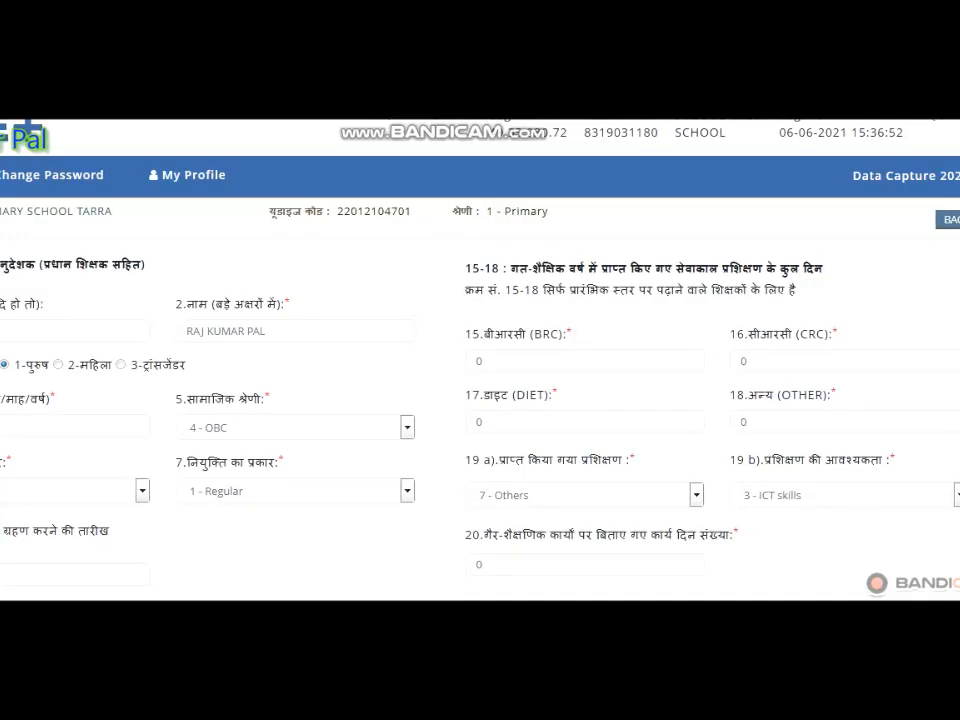
# - Look through the teacher's record, covering appointment details, qualifications, subjects taught, training and subject study levels
pyautogui.scroll(-3, 480, 400)
pyautogui.scroll(-2, 480, 400)
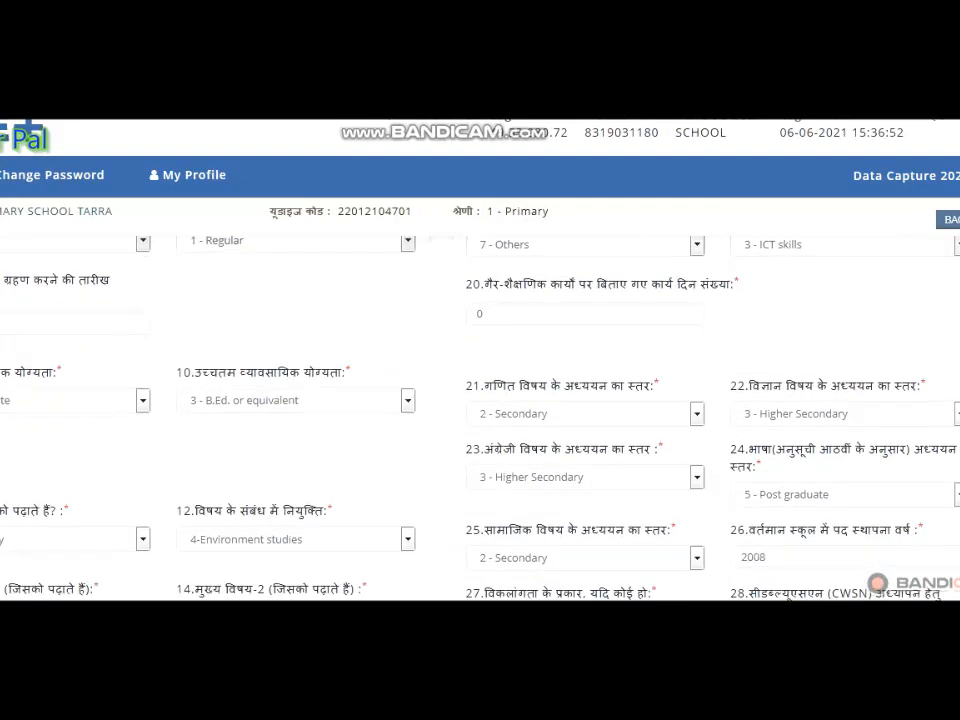
pyautogui.scroll(-1, 480, 400)
pyautogui.scroll(-3, 480, 400)
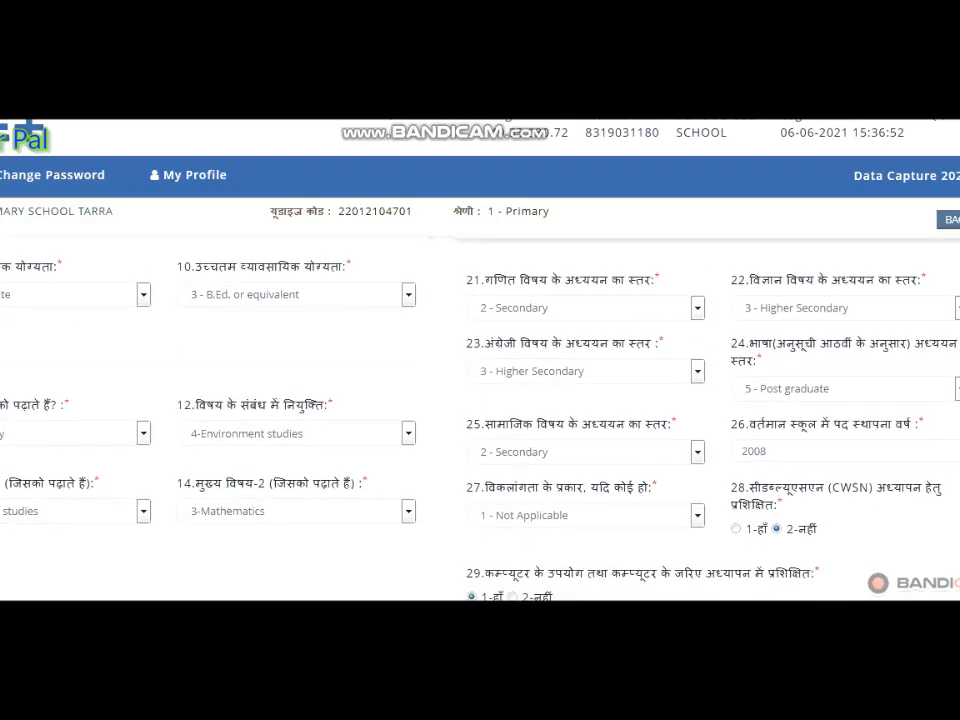
pyautogui.scroll(10, 480, 400)
pyautogui.scroll(-4, 480, 400)
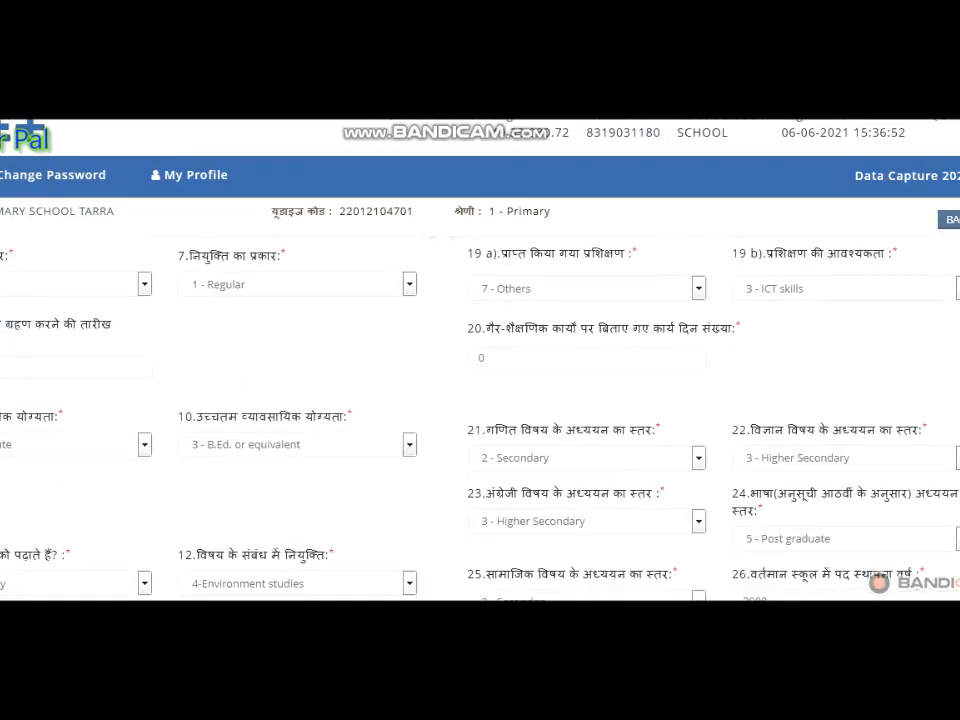
pyautogui.scroll(-2, 480, 400)
pyautogui.scroll(3, 480, 400)
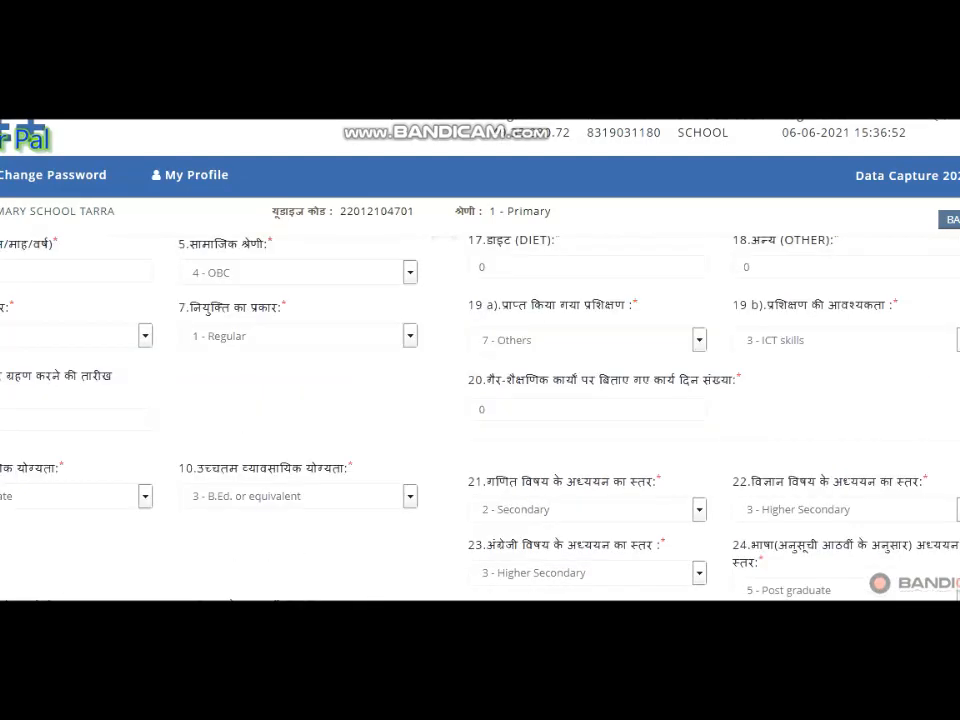
pyautogui.scroll(3, 480, 400)
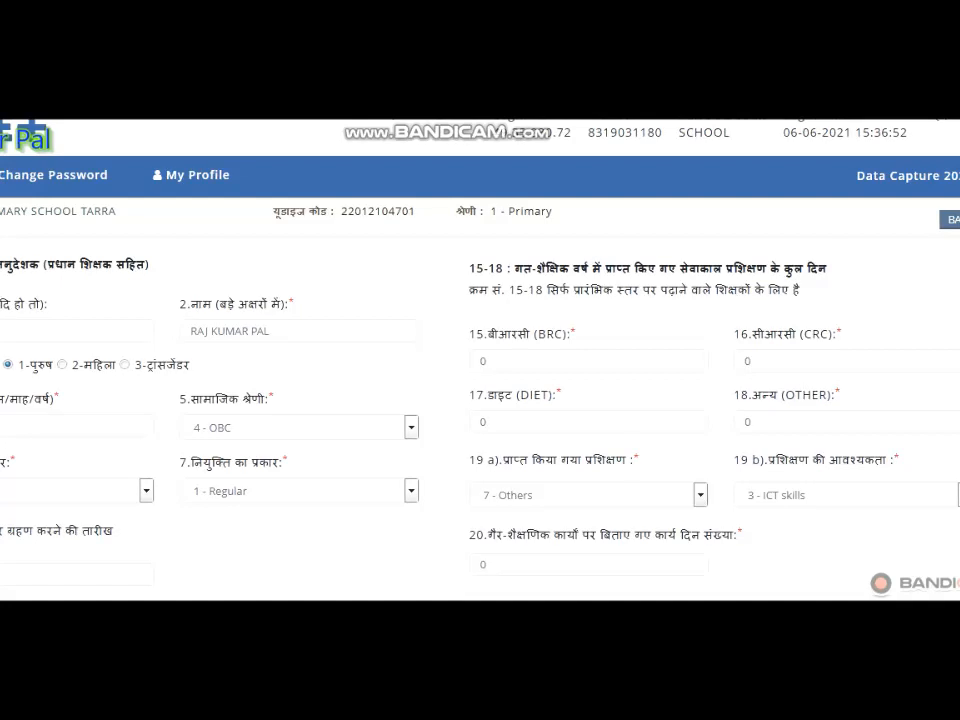
# - Check the BRC, CRC, DIET and other training-day fields and the non-teaching working days in the teacher's record
pyautogui.moveTo(756, 361); pyautogui.dragTo(742, 361)
pyautogui.click(590, 361)
pyautogui.click(590, 422)
pyautogui.click(829, 395)
pyautogui.click(829, 422)
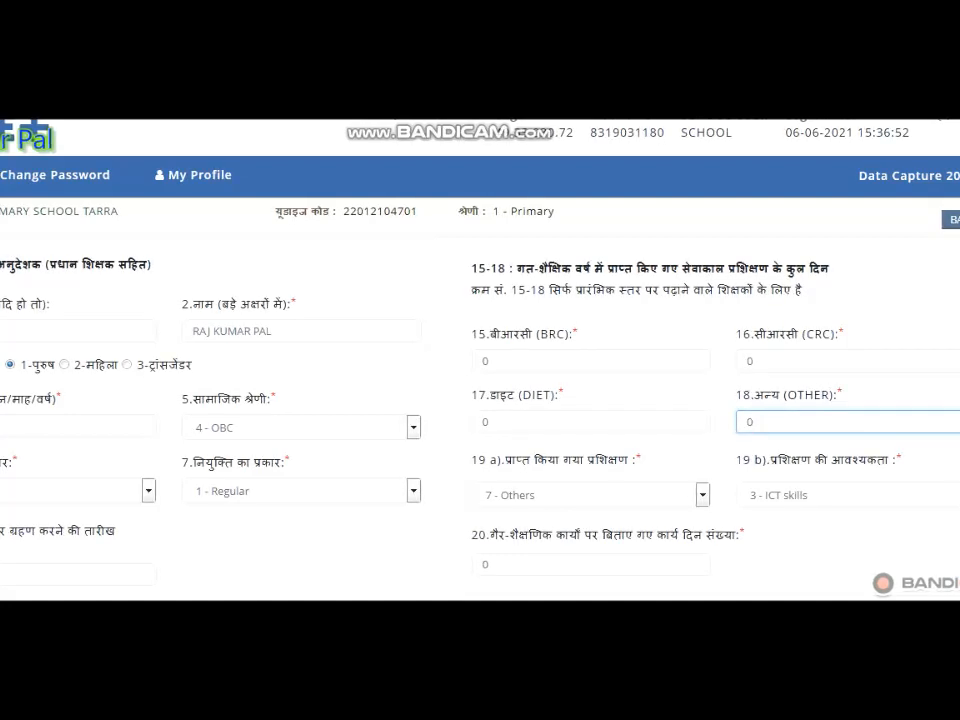
pyautogui.scroll(-2, 829, 422)
pyautogui.doubleClick(590, 367)
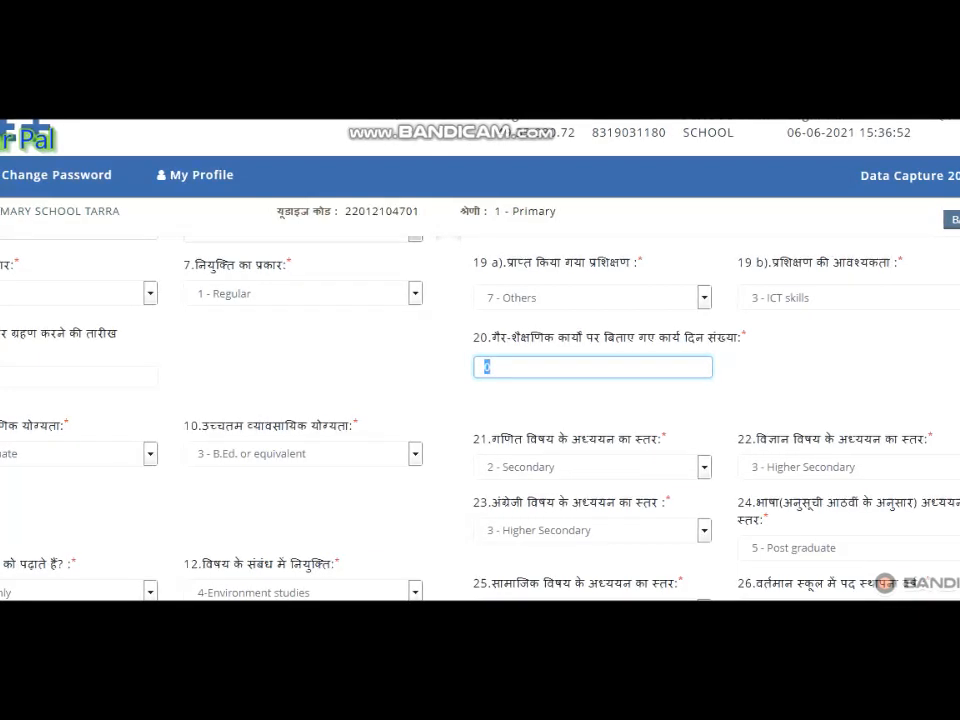
# - Submit the first teacher's record and check its completion status in the teacher list
pyautogui.scroll(-2, 486, 367)
pyautogui.scroll(-1, 486, 367)
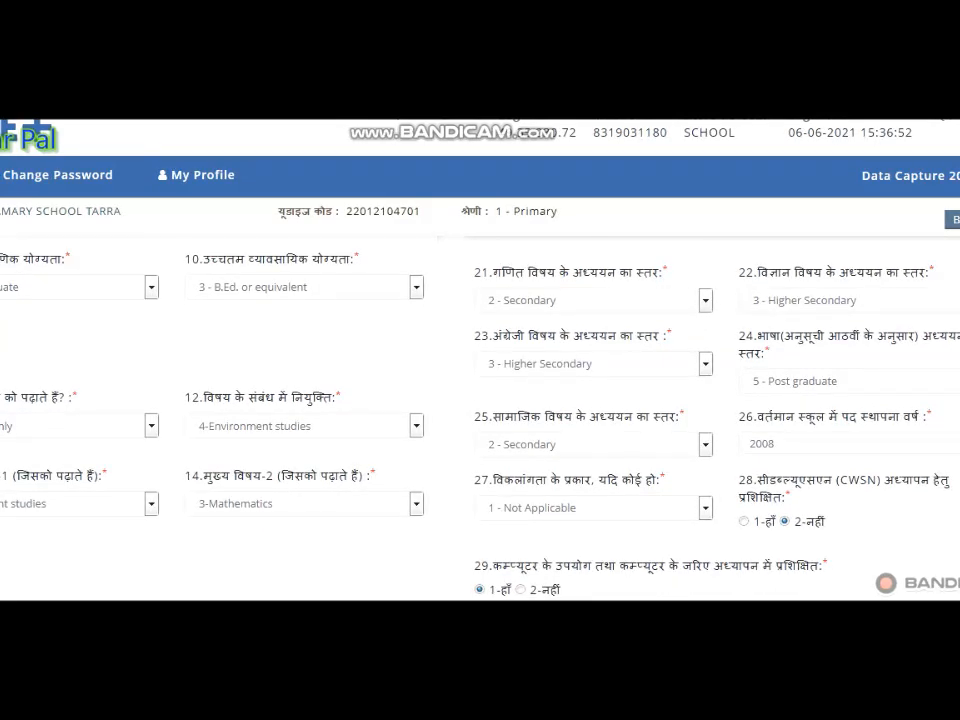
pyautogui.scroll(-3, 480, 400)
pyautogui.scroll(-2, 480, 400)
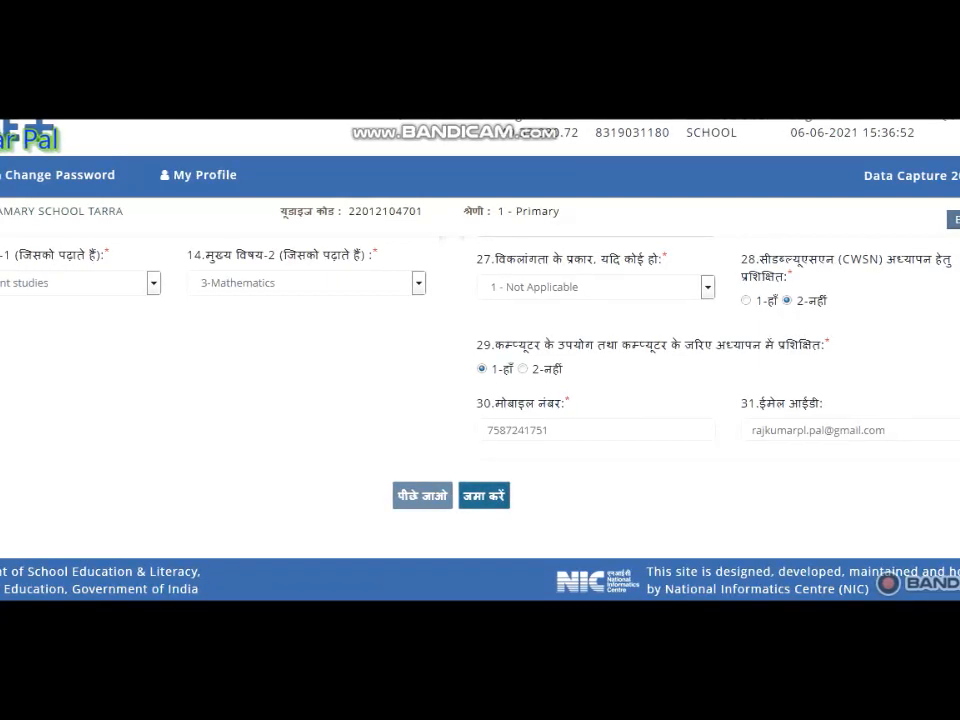
pyautogui.click(484, 495)
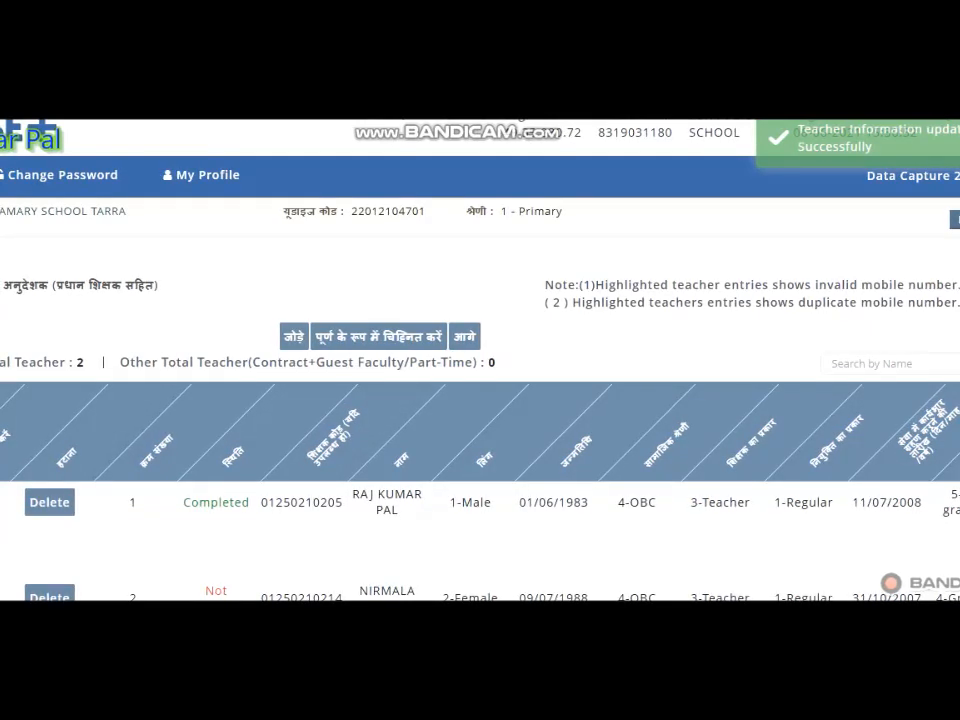
pyautogui.scroll(-1, 480, 420)
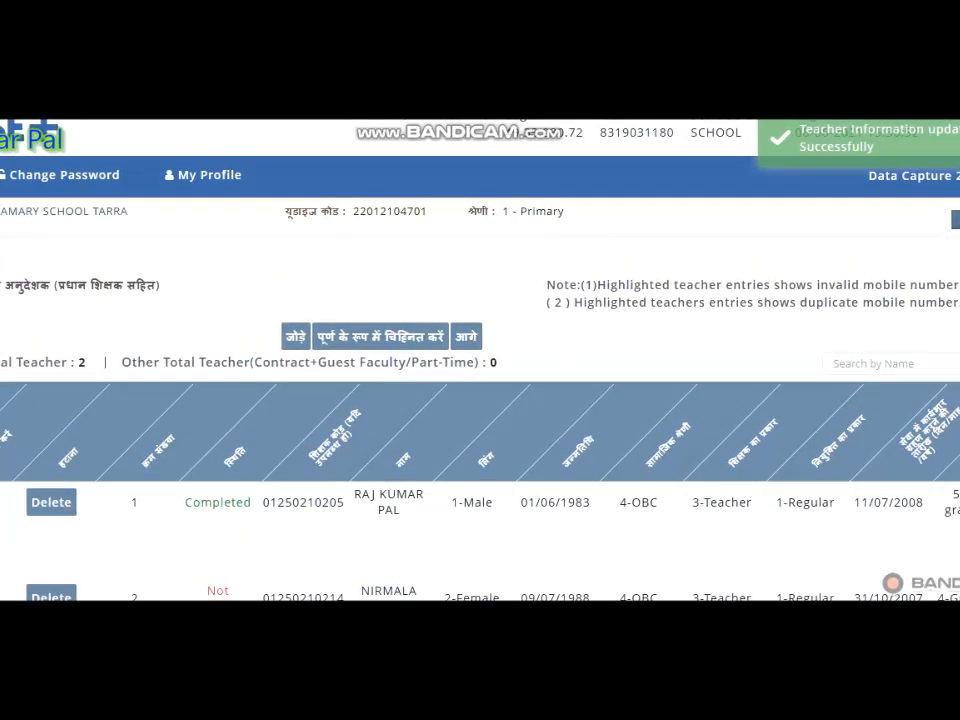
pyautogui.doubleClick(186, 502)
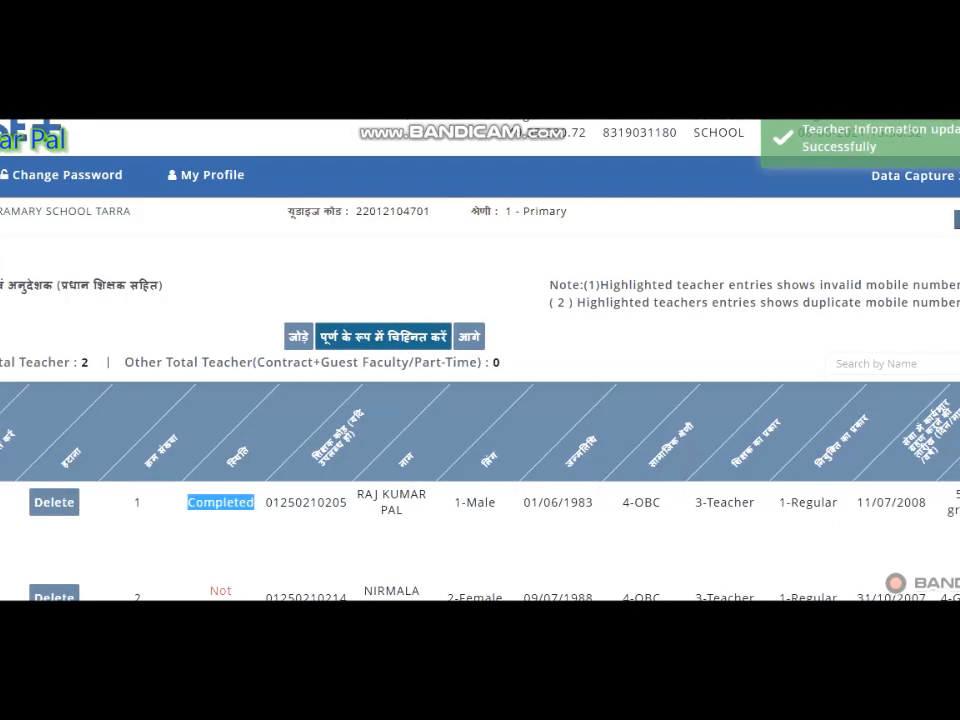
# - Try to mark the teacher section as complete and check each teacher's completion status in the list
pyautogui.click(435, 337)
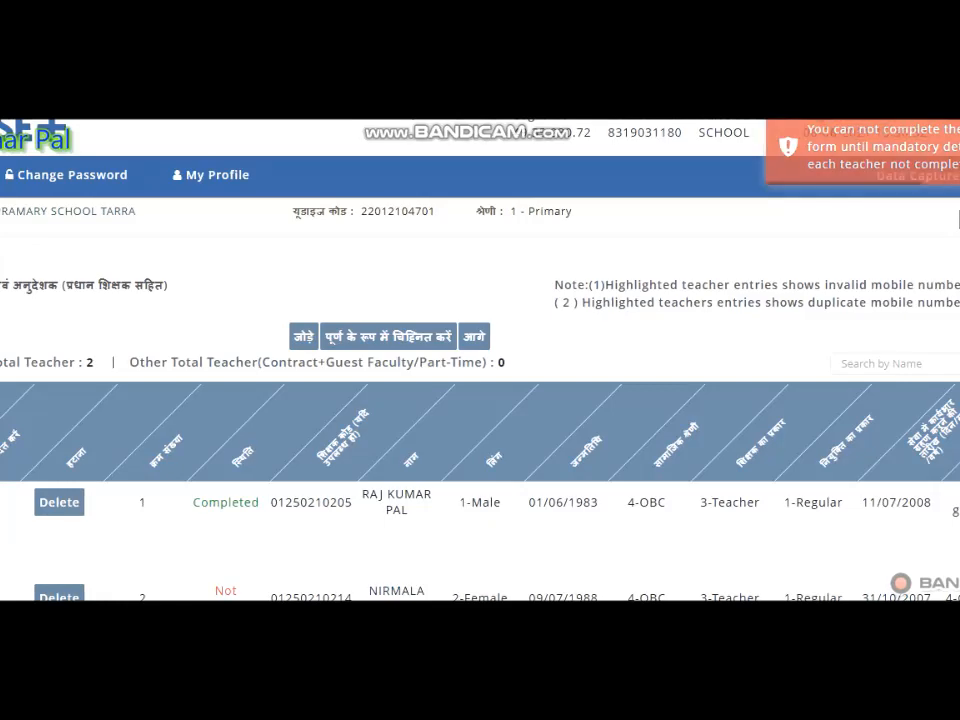
pyautogui.scroll(-2, 480, 420)
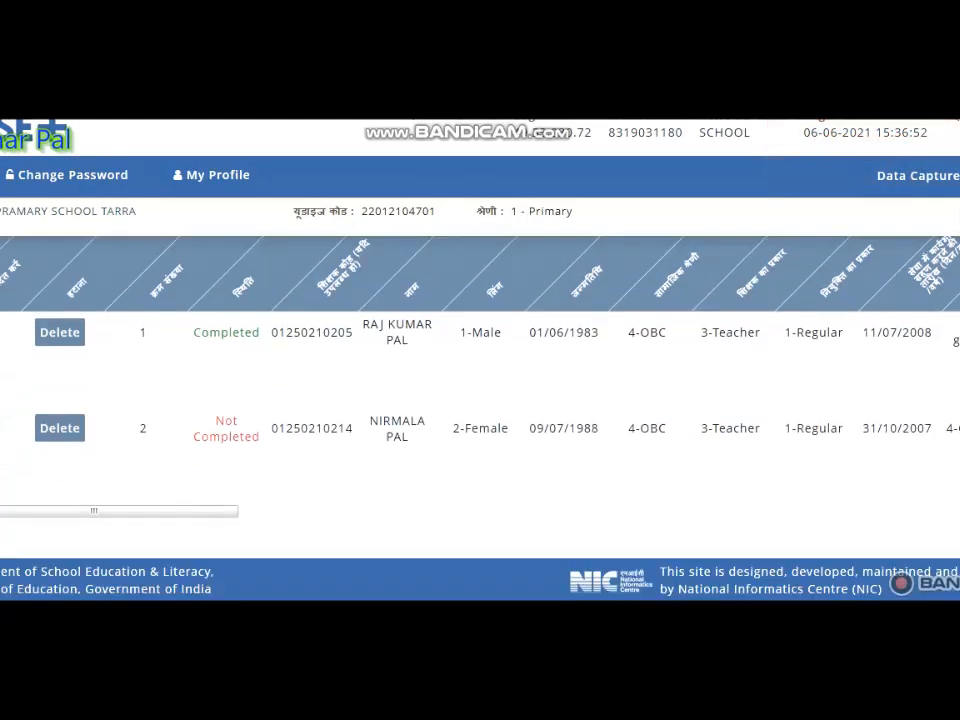
pyautogui.scroll(1, 480, 420)
pyautogui.scroll(2, 480, 400)
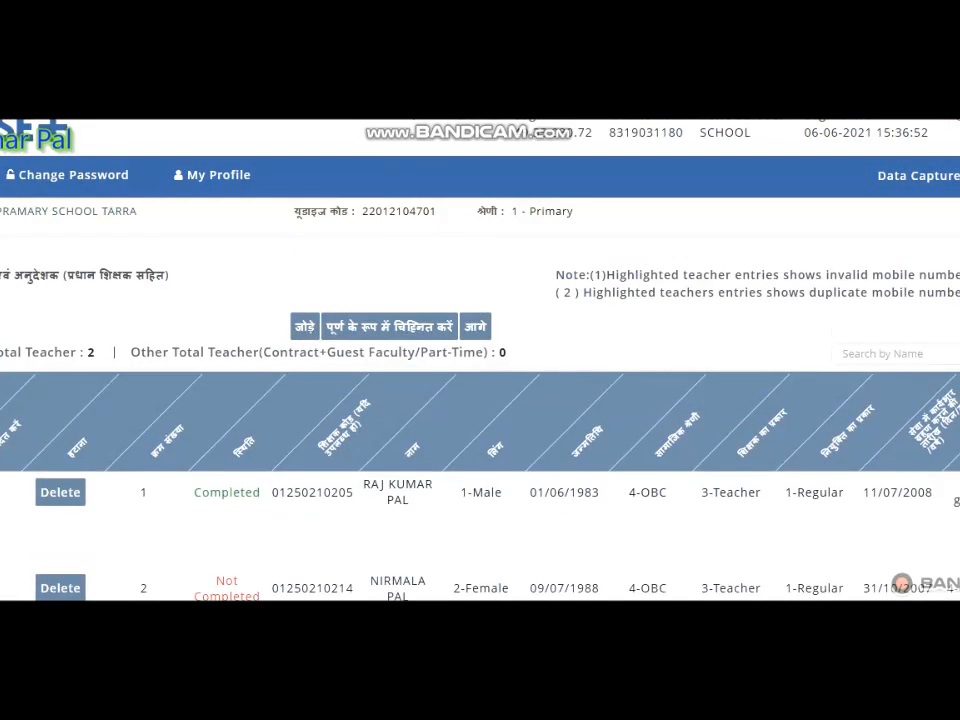
pyautogui.scroll(1, 480, 400)
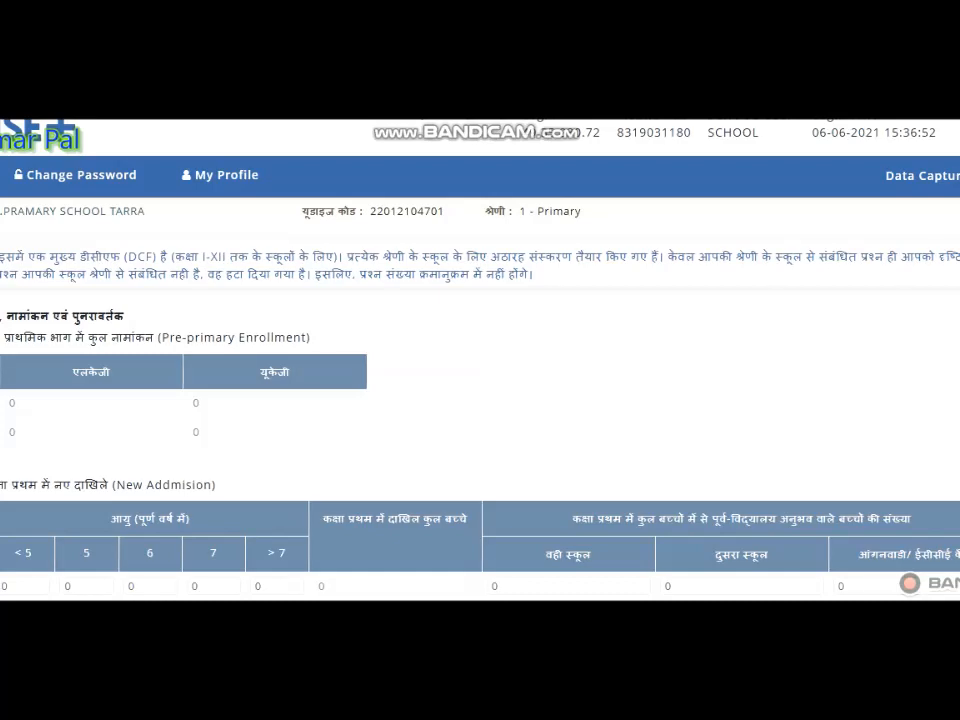
# - Enter the class I new admissions at age 6 as 7 boys and 5 girls
pyautogui.scroll(-1, 480, 420)
pyautogui.scroll(-3, 480, 420)
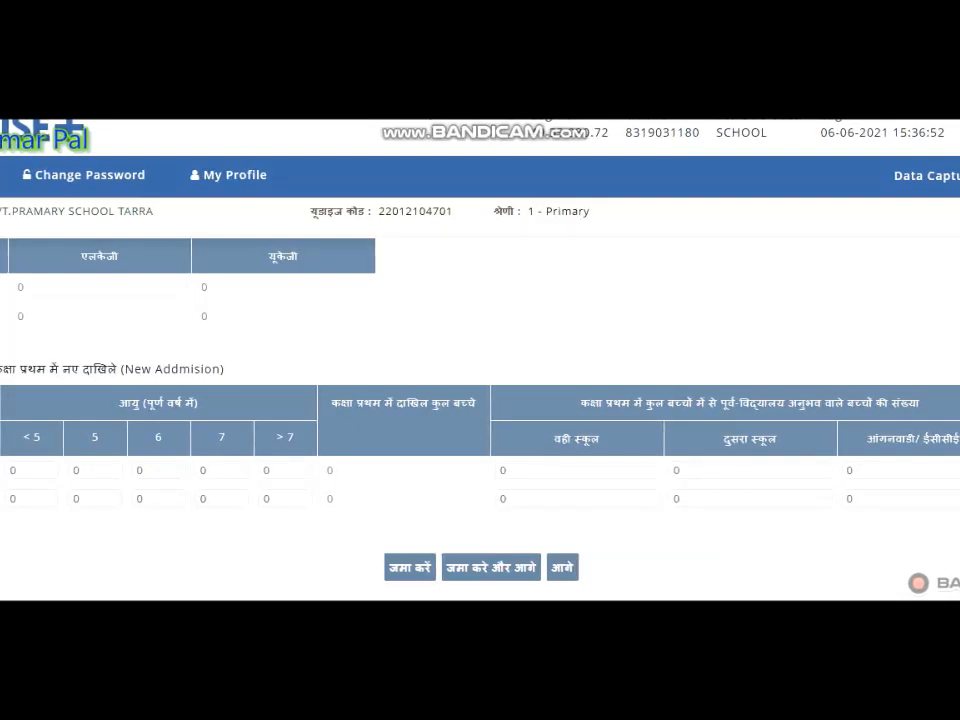
pyautogui.click(140, 470)
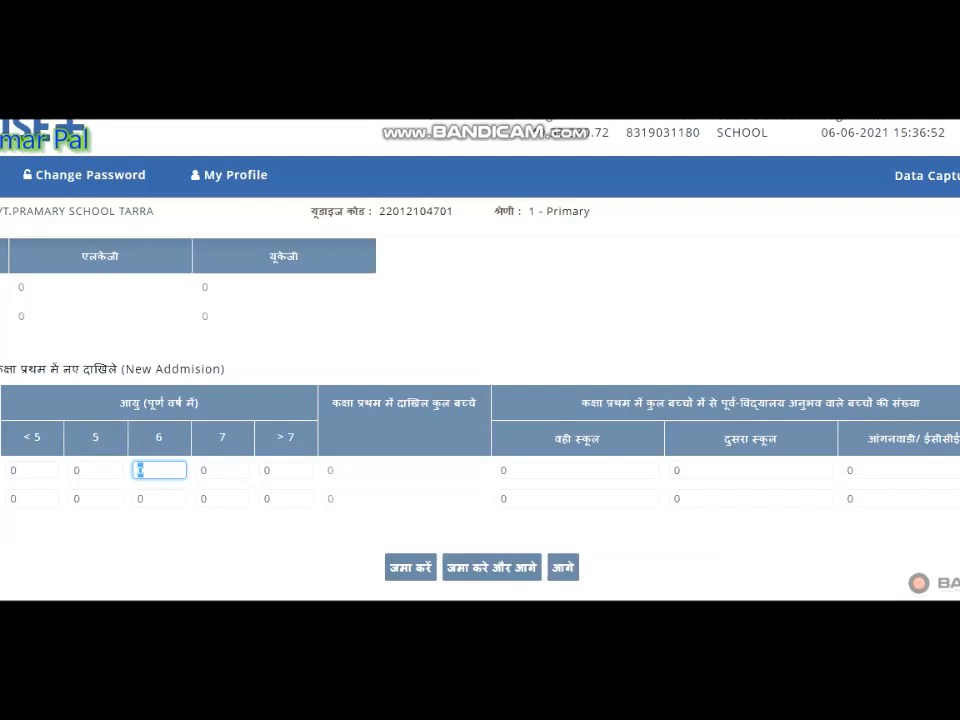
pyautogui.write('7')
pyautogui.click(141, 498)
pyautogui.write('5')
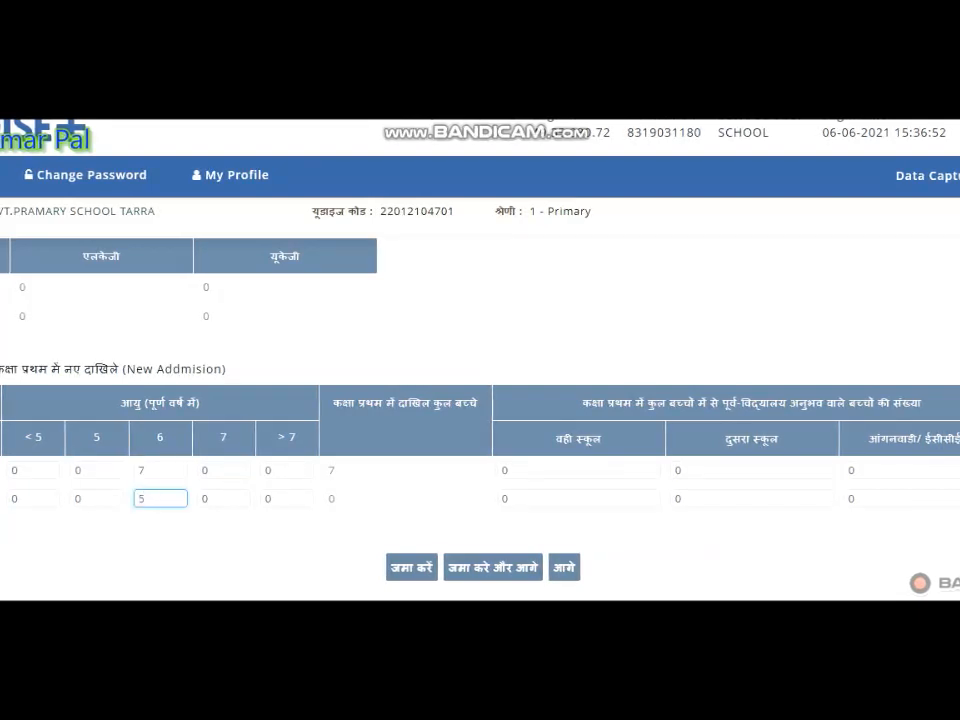
pyautogui.click(310, 503)
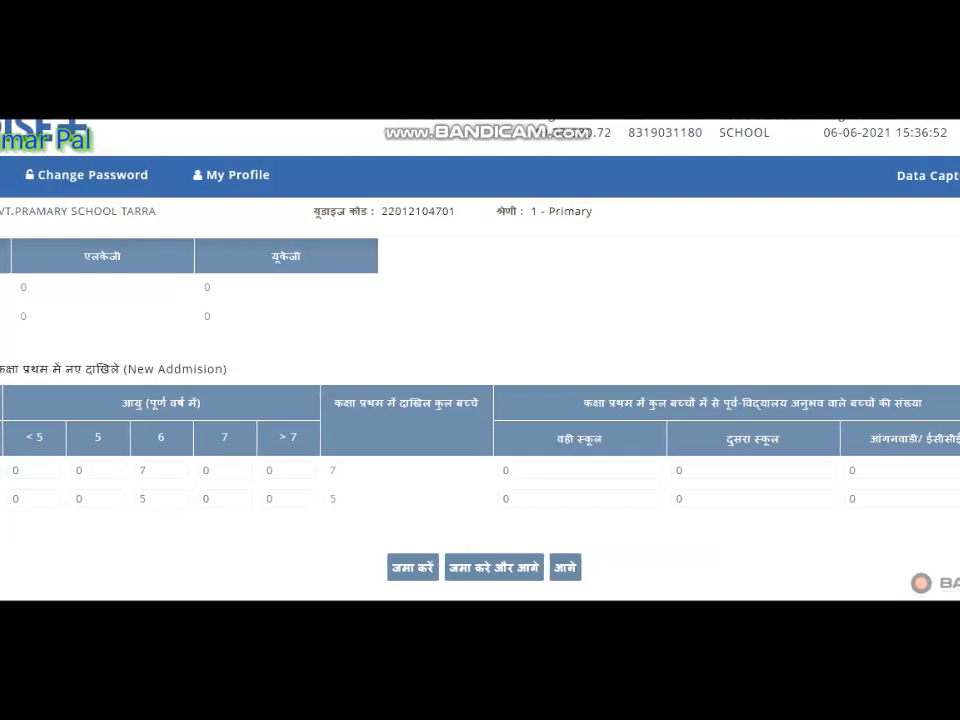
# - Redistribute the class I new admissions to 1 boy and 1 girl aged 5, 6 boys and 4 girls aged 6, and save the page
pyautogui.click(141, 470)
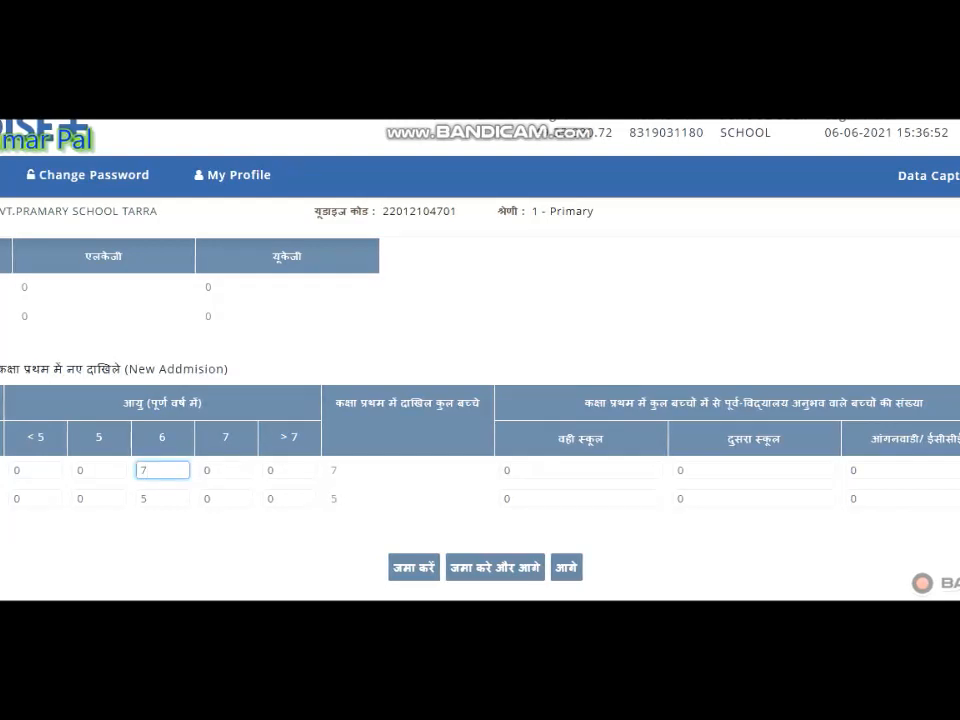
pyautogui.press('Delete')
pyautogui.write('6')
pyautogui.hotkey('shift', 'Tab')
pyautogui.write('1')
pyautogui.click(186, 503)
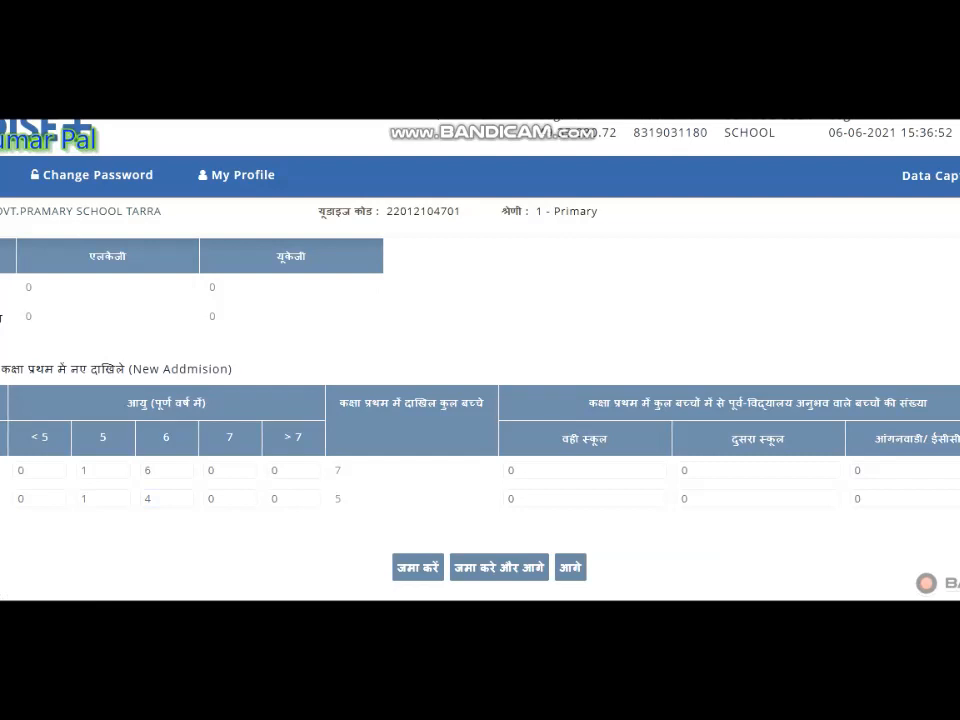
pyautogui.click(167, 470)
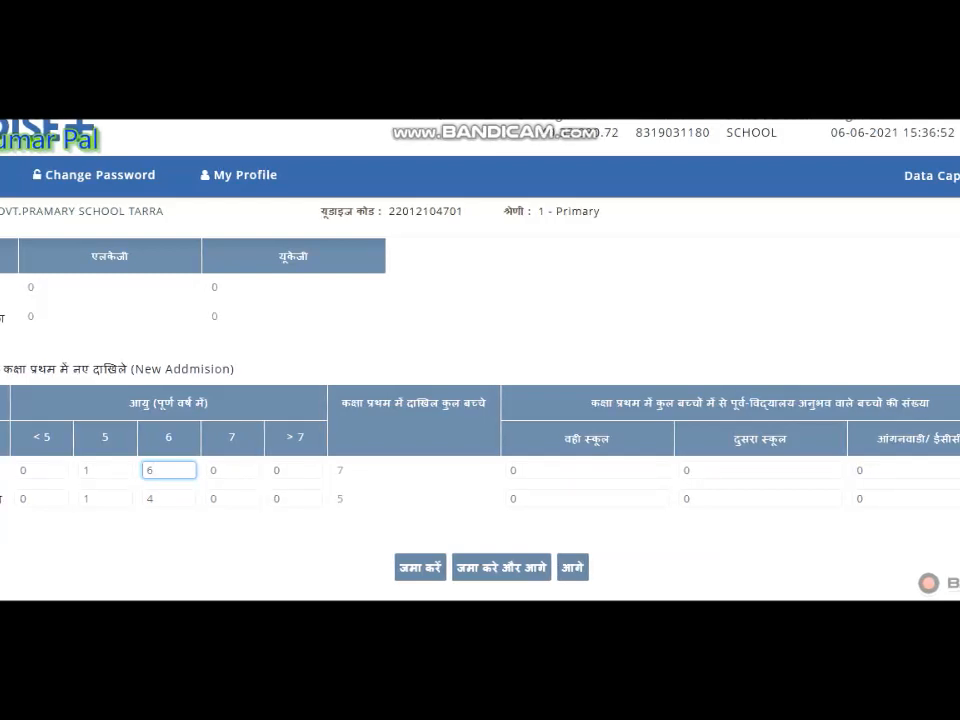
pyautogui.click(502, 567)
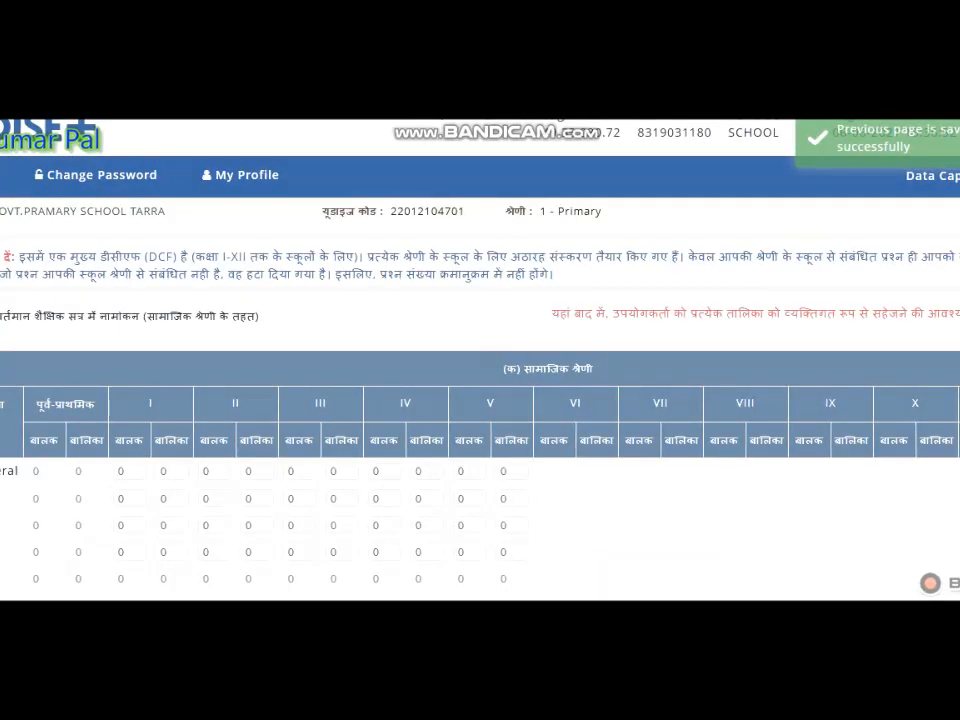
# - Fill in the boys' and girls' enrolment for classes I to V by General, SC, ST and OBC category and save the table
pyautogui.scroll(-2, 480, 420)
pyautogui.scroll(1, 480, 420)
pyautogui.moveTo(2, 262); pyautogui.dragTo(252, 262)
pyautogui.click(254, 263)
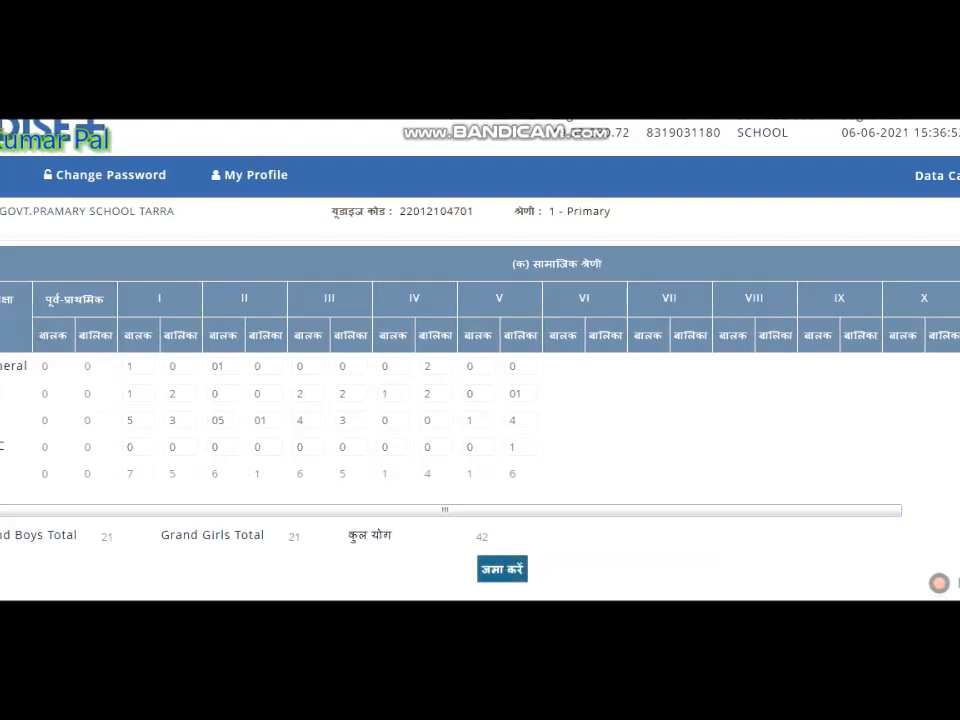
pyautogui.click(502, 569)
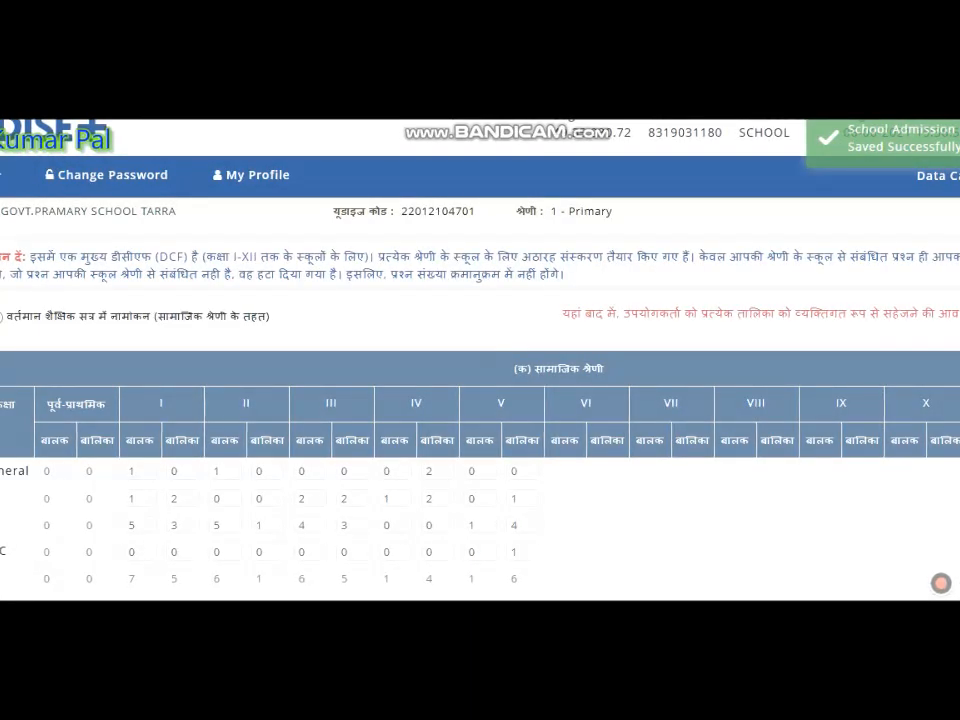
# - Check the minority-group enrolment table for classes I to V
pyautogui.scroll(-3, 480, 400)
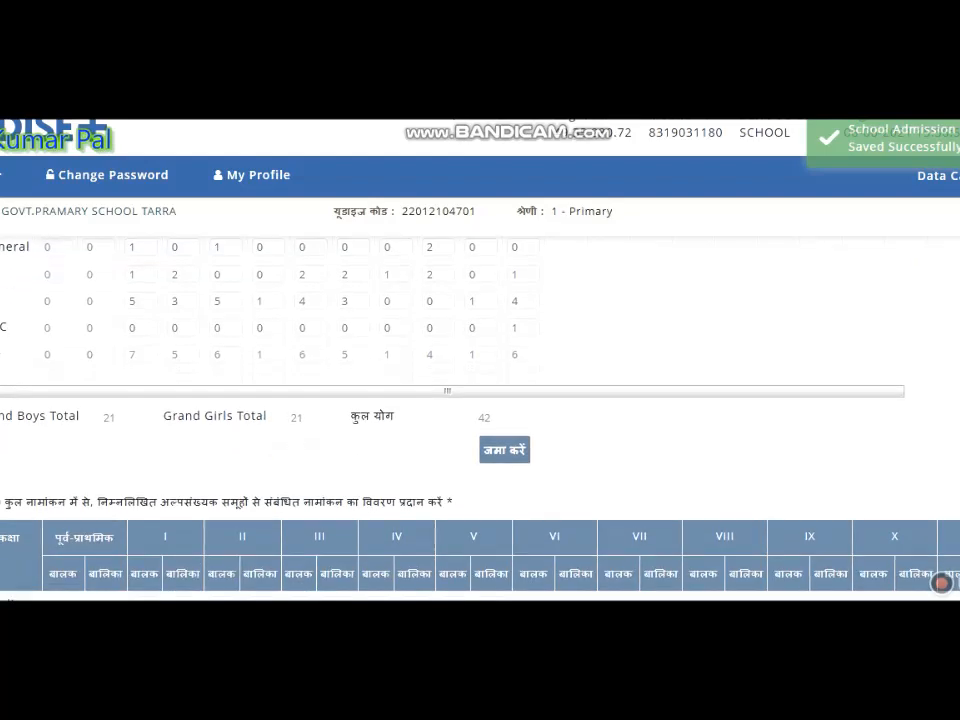
pyautogui.scroll(-5, 942, 583)
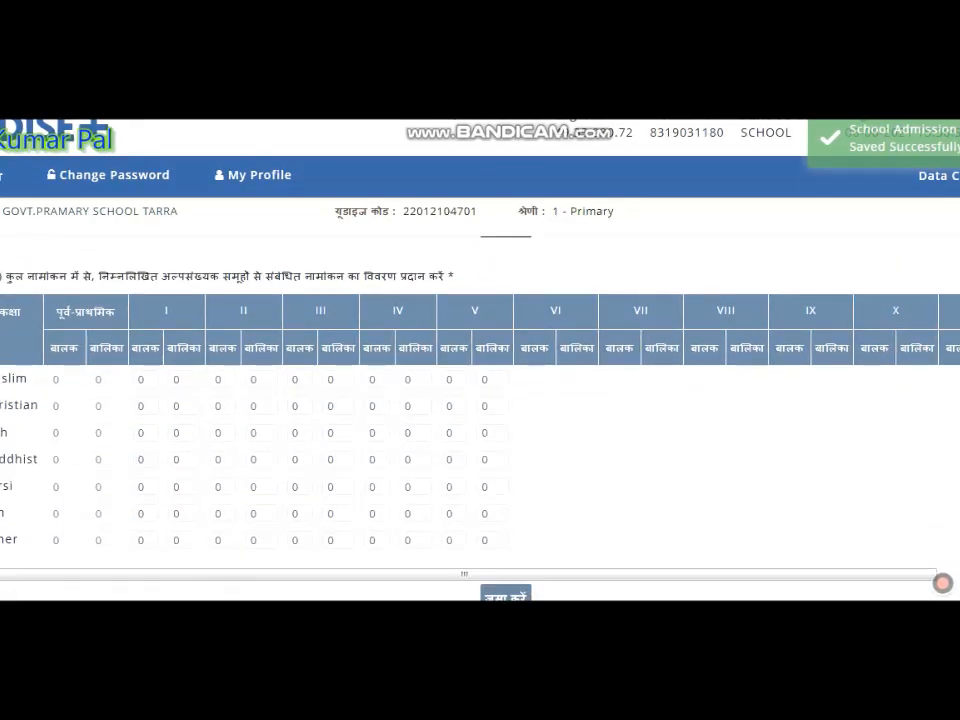
pyautogui.moveTo(38, 276); pyautogui.dragTo(455, 276)
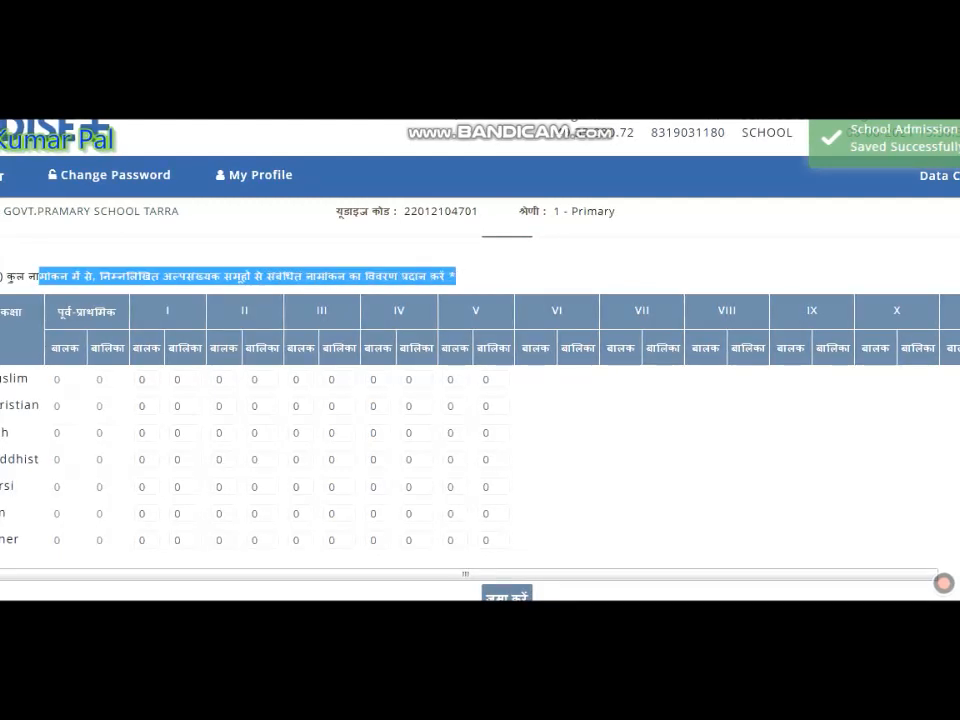
pyautogui.click(274, 409)
pyautogui.click(258, 433)
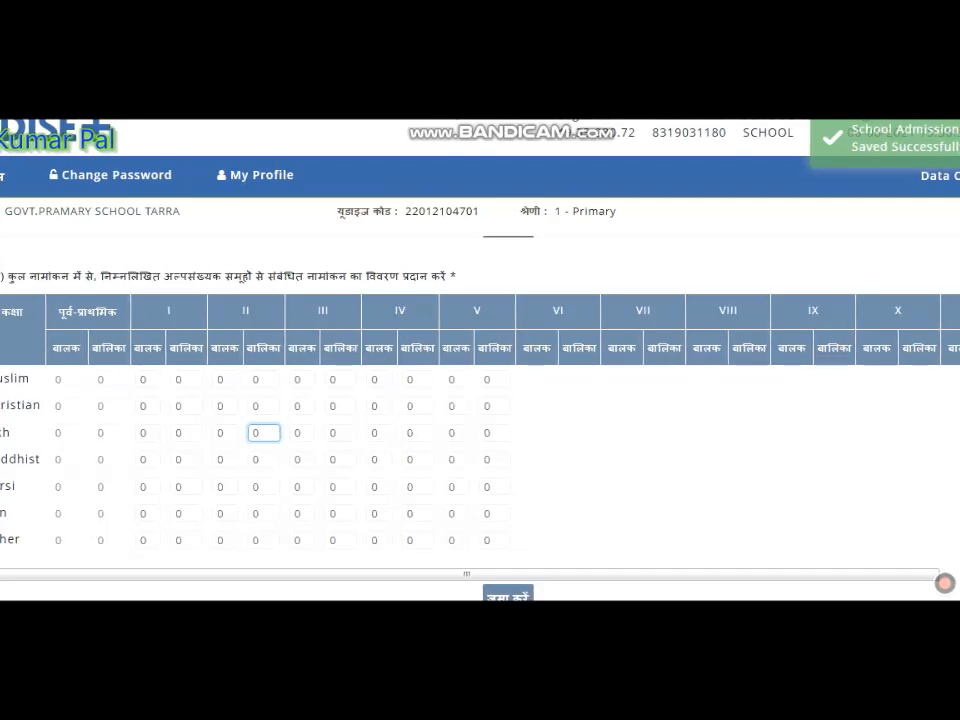
# - Enter boys/girls for classes I–V as 6/3, 6/0, 6/4, 1/4, 1/6 with AADHAAR and 6/5, 6/1, 6/5, 1/4, 0/4 BPL, and save
pyautogui.scroll(-3, 480, 400)
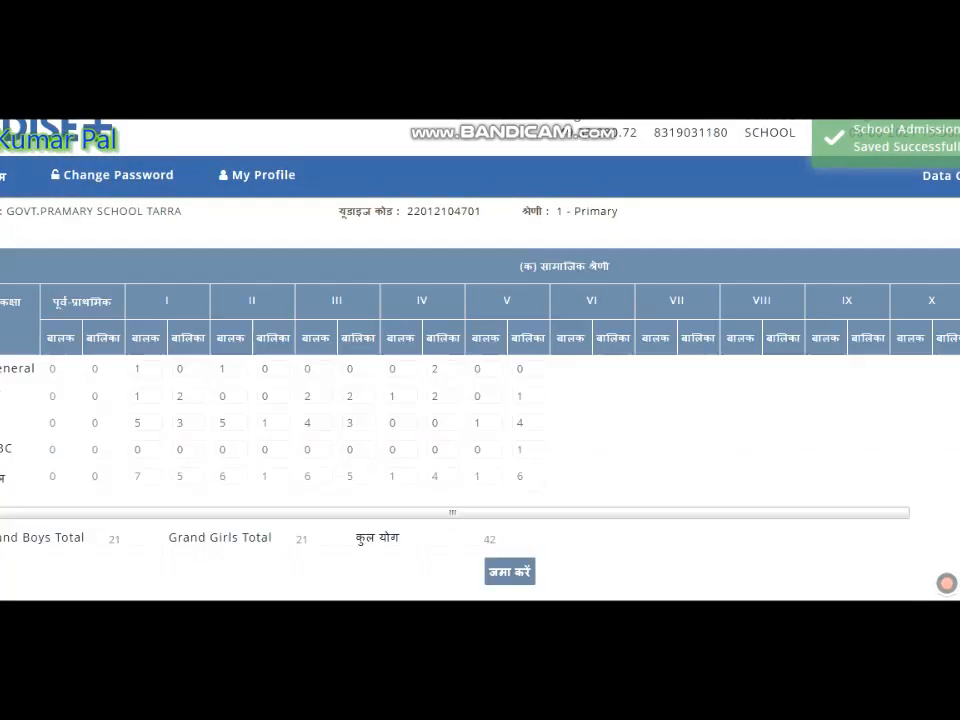
pyautogui.scroll(-3, 480, 400)
pyautogui.scroll(-2, 480, 400)
pyautogui.scroll(-3, 480, 400)
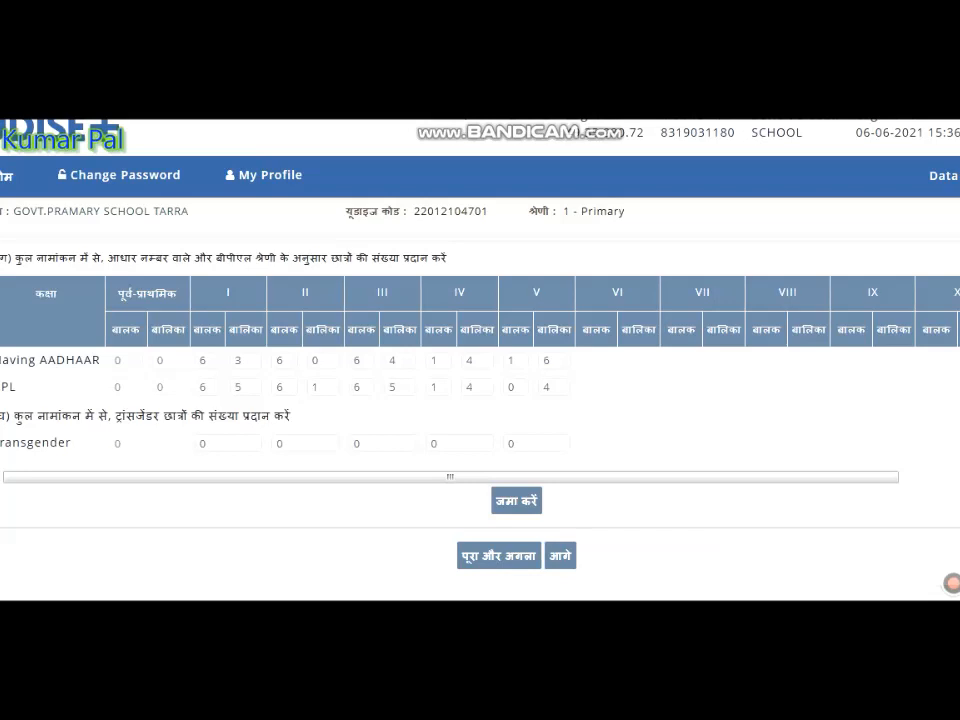
pyautogui.moveTo(14, 415); pyautogui.dragTo(289, 415)
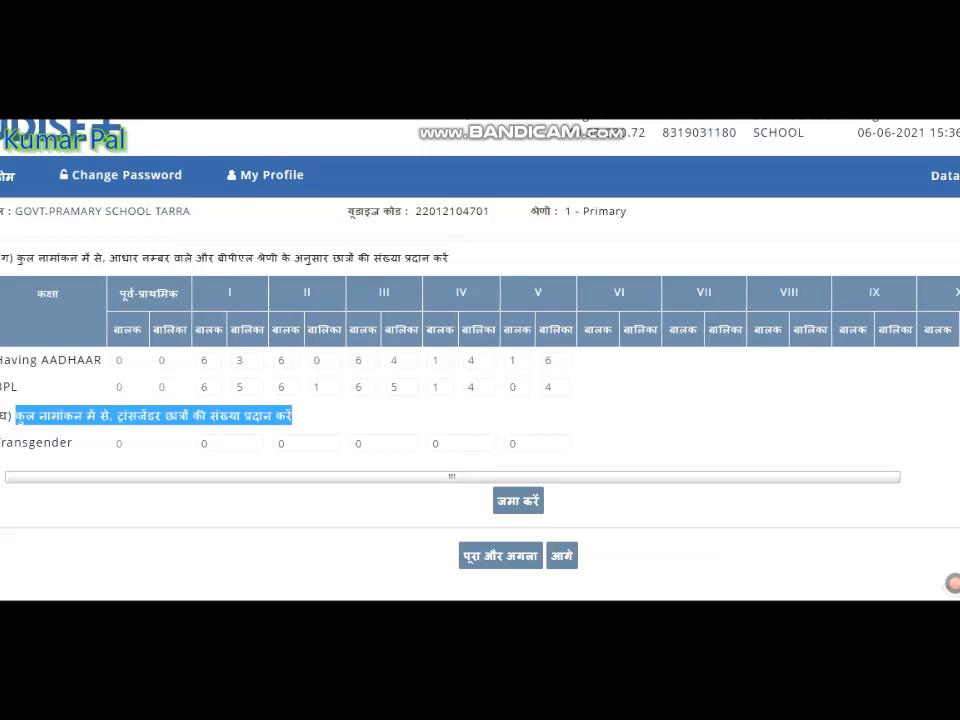
pyautogui.click(518, 500)
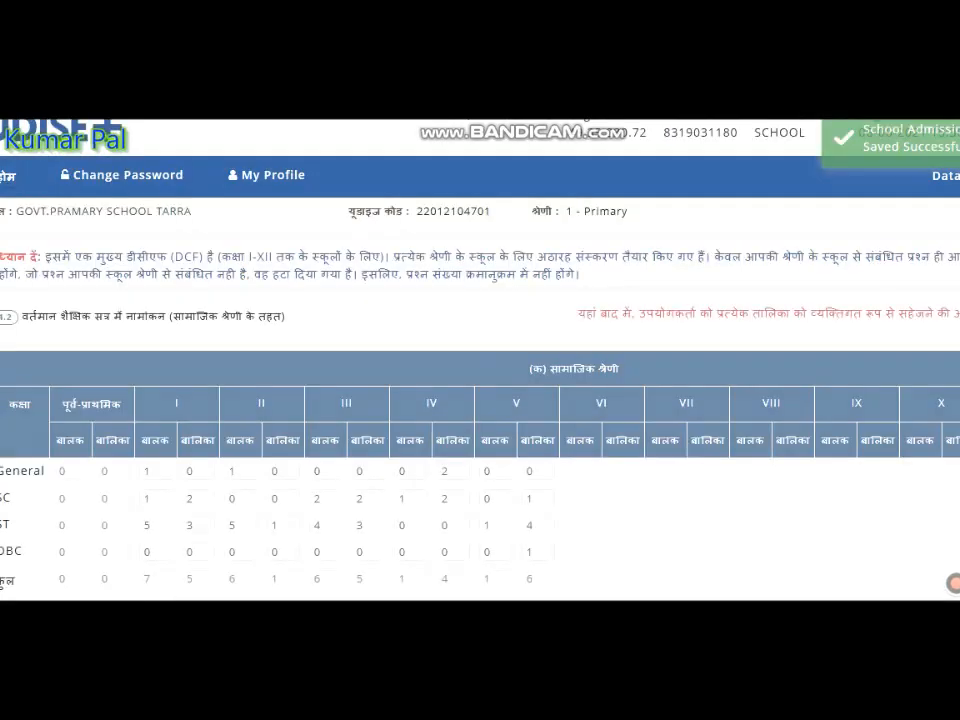
# - Complete the social-category enrolment section, checking the social category and minority totals before confirming them
pyautogui.scroll(-10, 480, 400)
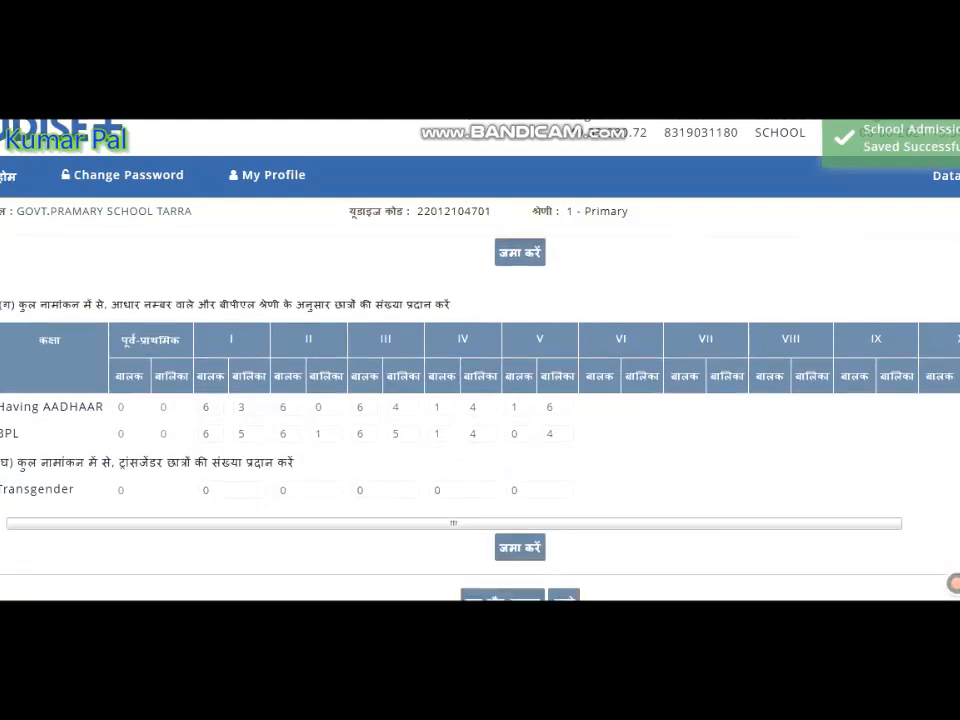
pyautogui.scroll(-2, 480, 400)
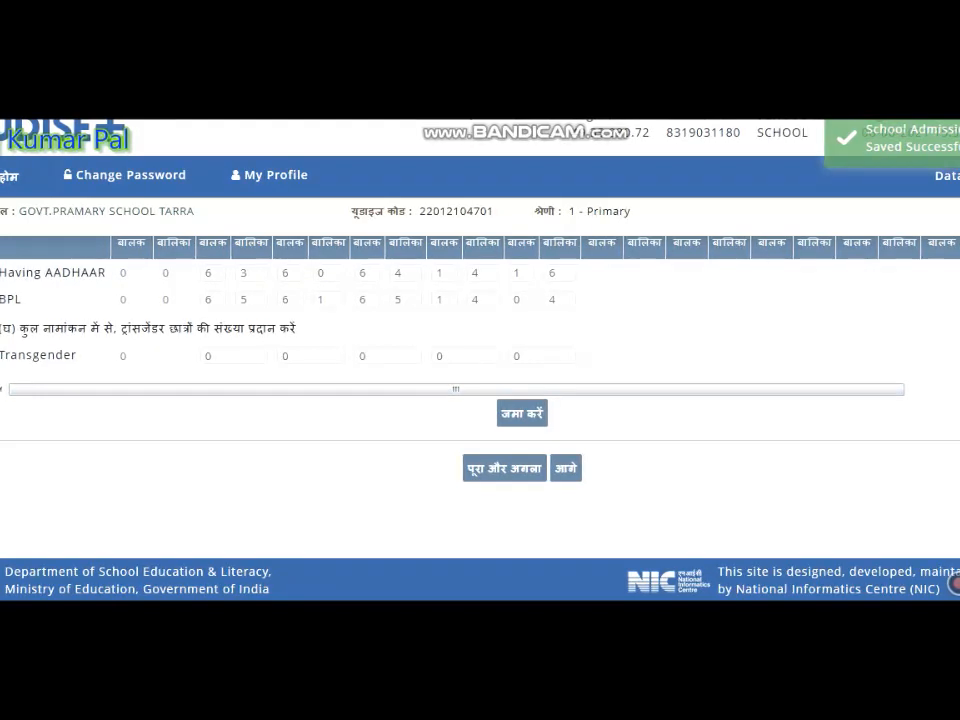
pyautogui.click(505, 468)
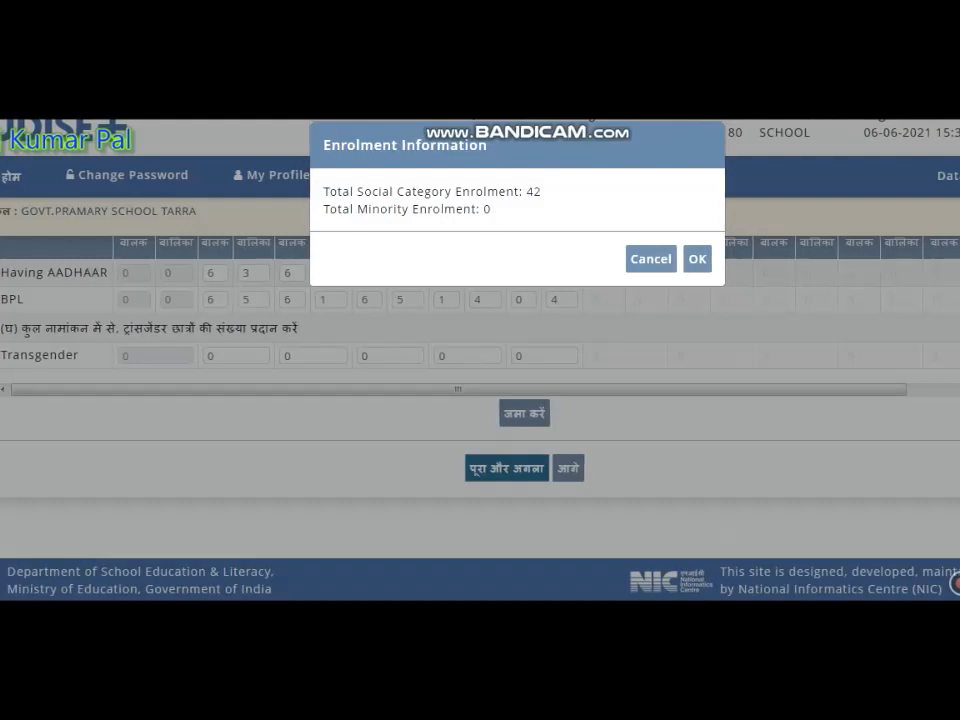
pyautogui.moveTo(324, 192); pyautogui.dragTo(391, 192)
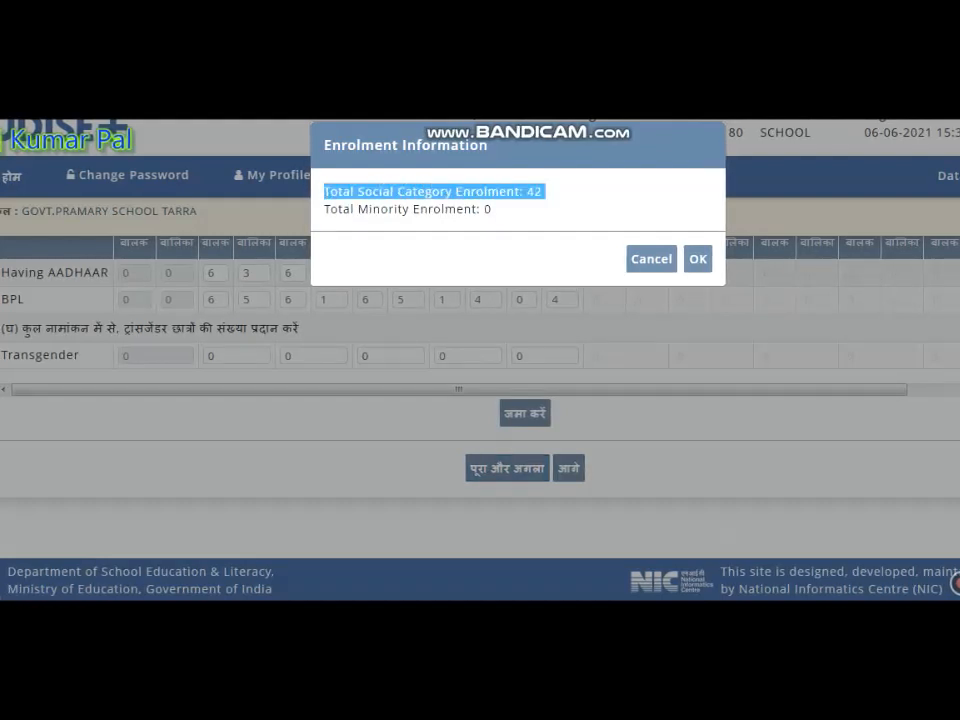
pyautogui.moveTo(493, 210); pyautogui.dragTo(394, 210)
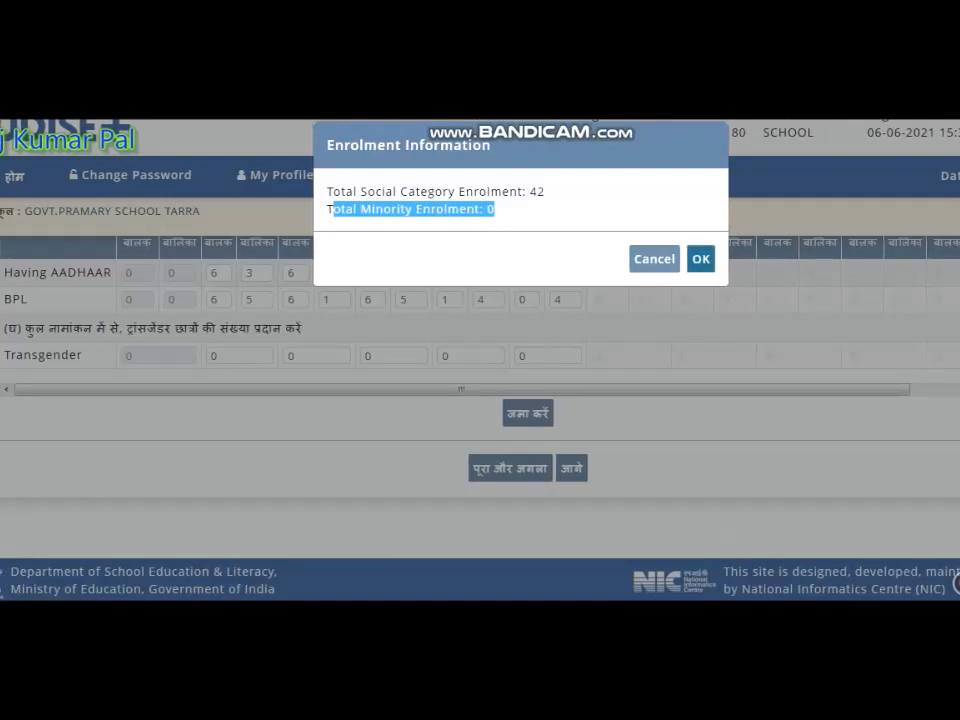
pyautogui.click(700, 259)
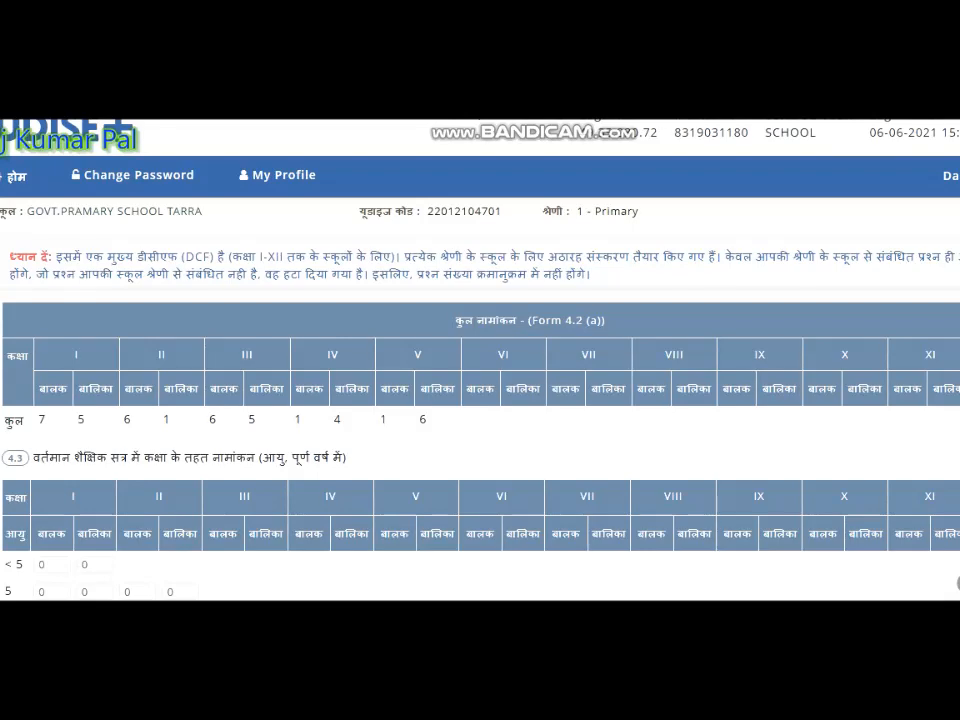
# - Enter and save boys/girls by age: class I 1/1 (5), 6/4 (6); II 6/1 (7); III 6/5 (8); IV 1/4 (9); V 0/2 (9), 1/4 (10)
pyautogui.scroll(-1, 480, 420)
pyautogui.scroll(-5, 480, 420)
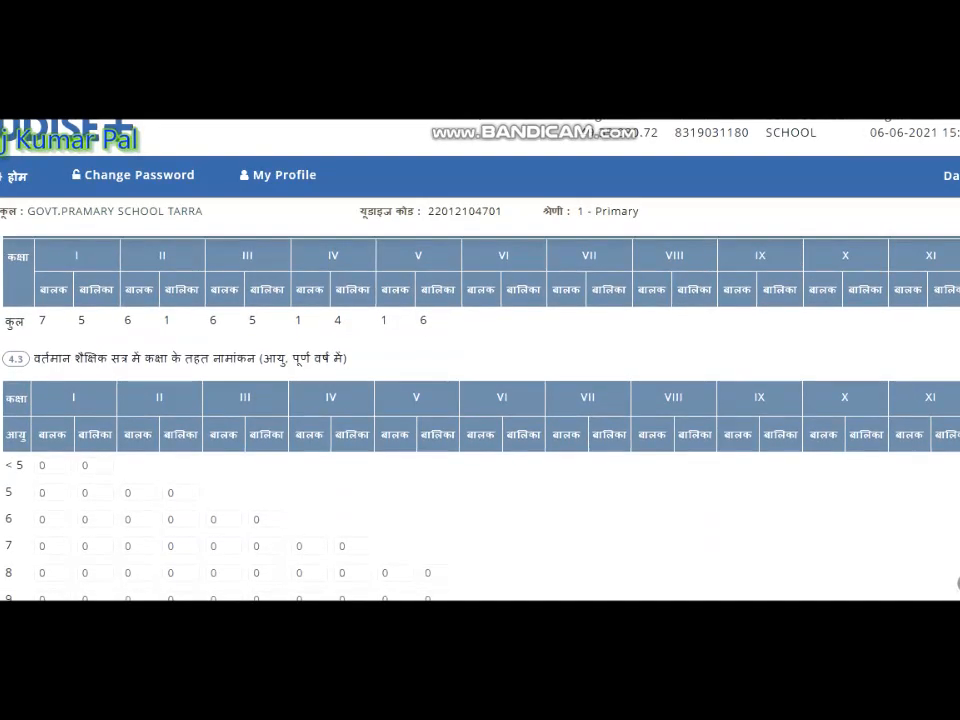
pyautogui.scroll(5, 480, 420)
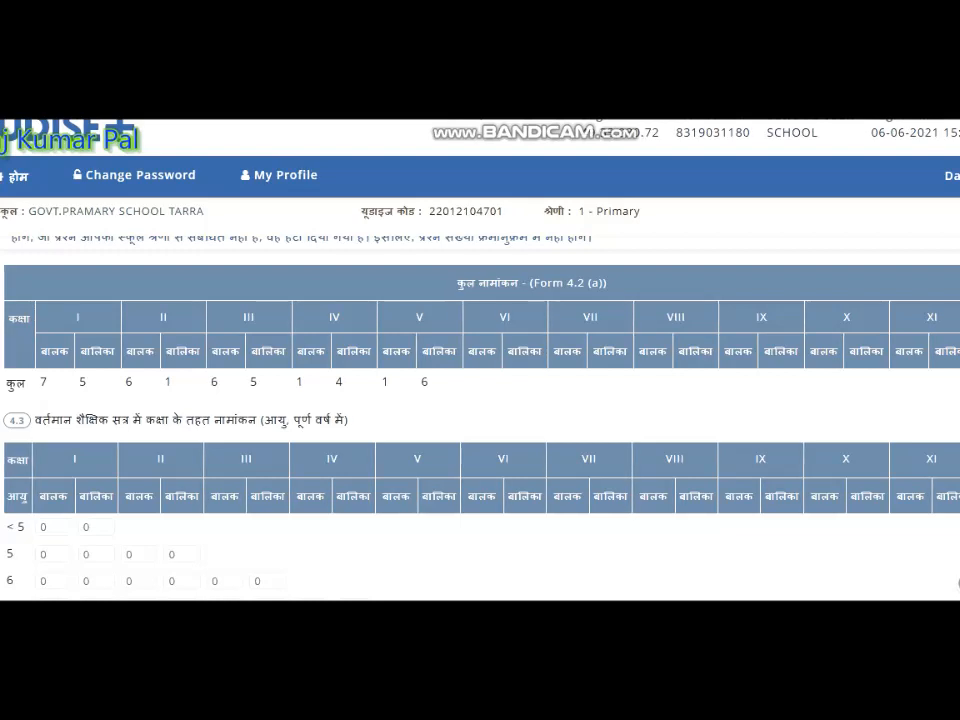
pyautogui.moveTo(38, 382); pyautogui.dragTo(432, 382)
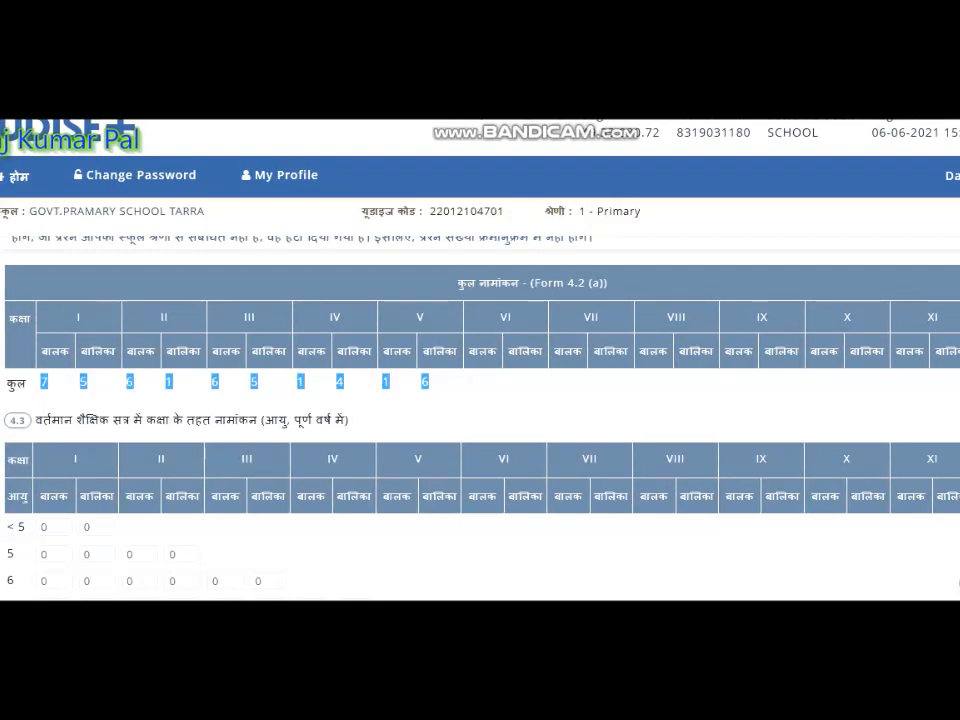
pyautogui.scroll(-1, 480, 400)
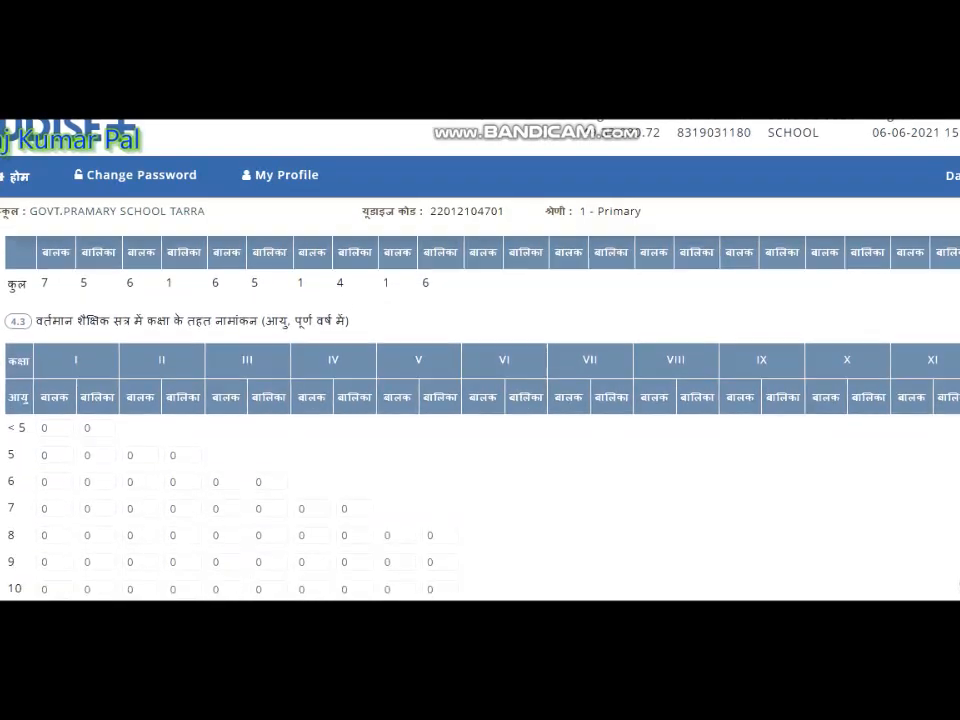
pyautogui.scroll(-1, 480, 400)
pyautogui.scroll(-1, 480, 400)
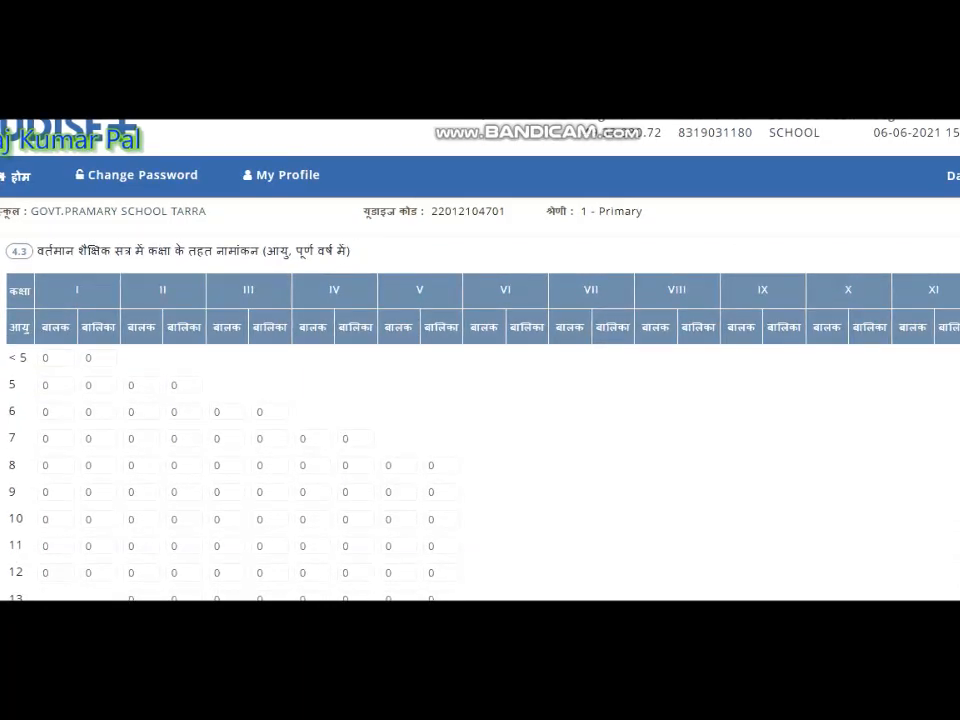
pyautogui.scroll(1, 480, 400)
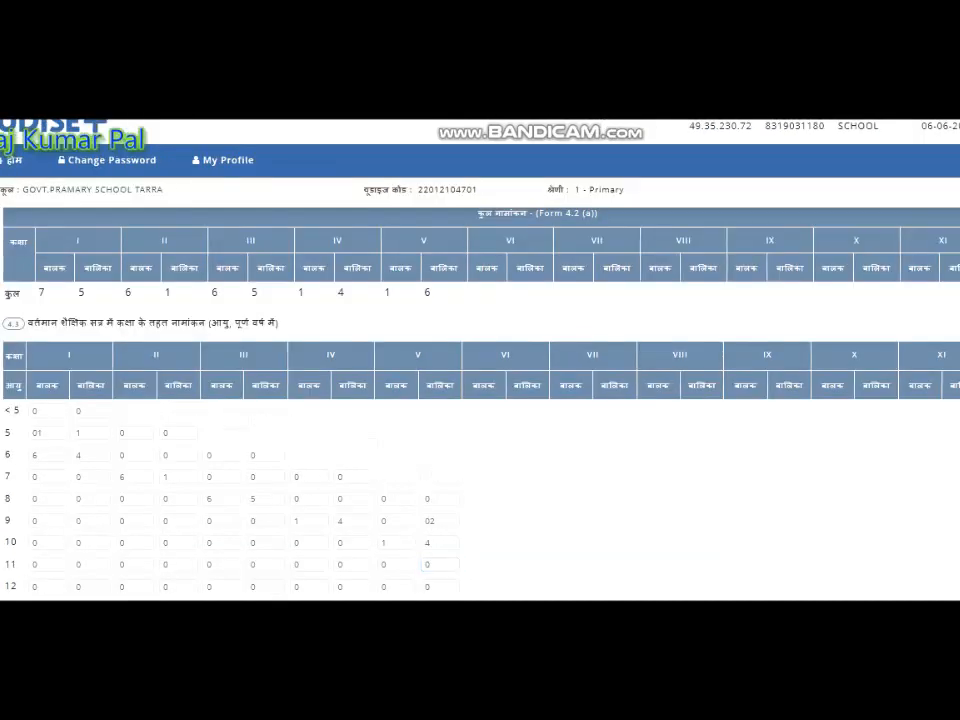
pyautogui.click(440, 565)
pyautogui.scroll(-3, 440, 565)
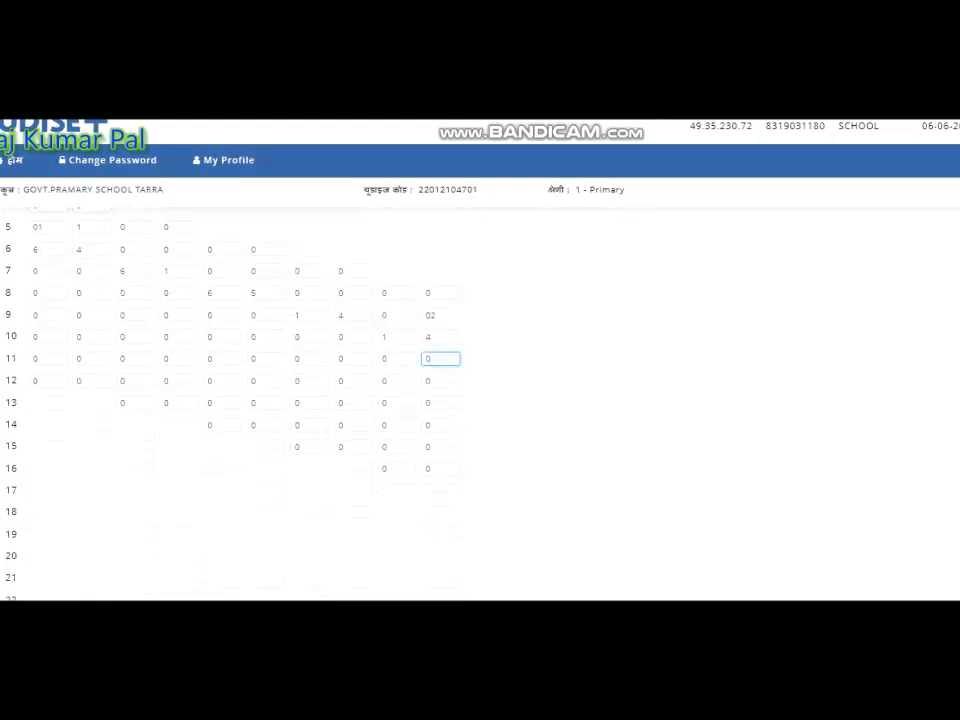
pyautogui.scroll(-1, 480, 400)
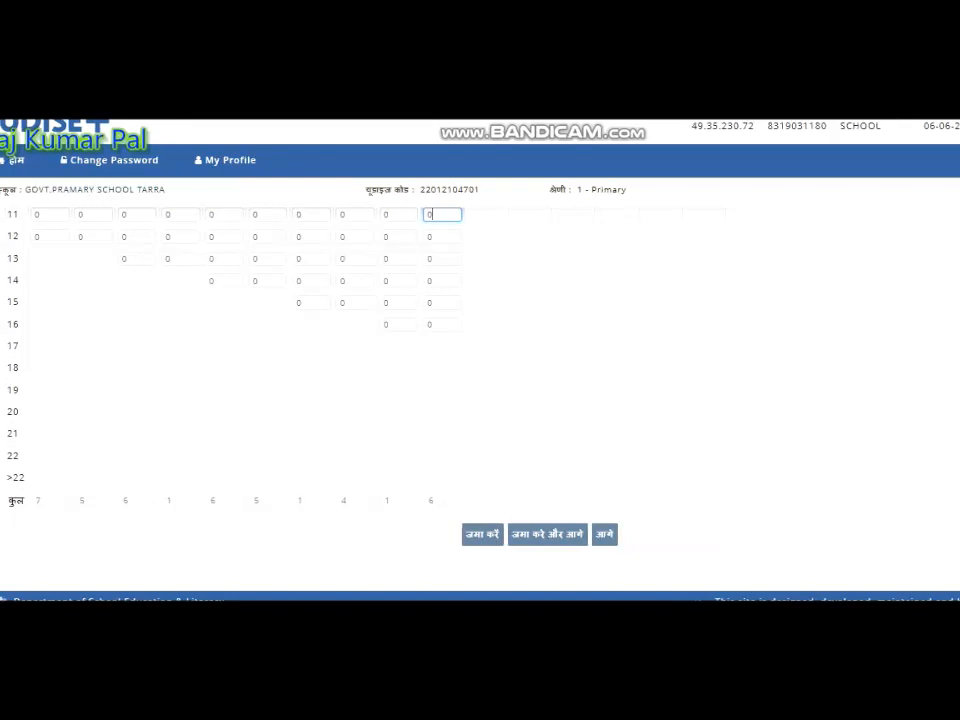
pyautogui.click(548, 534)
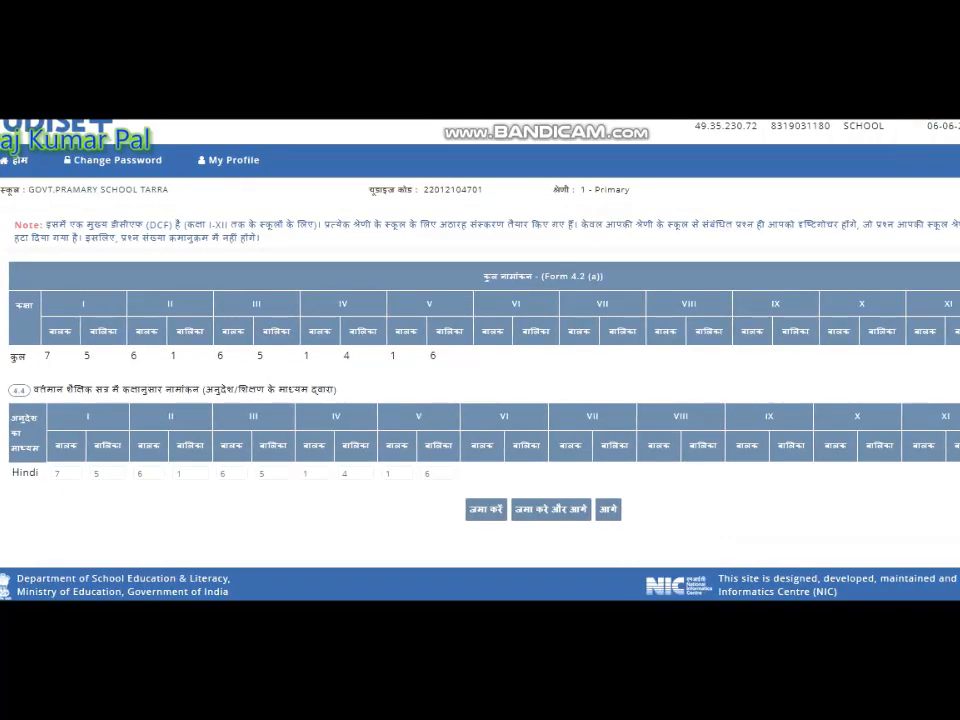
# - Check the Hindi-medium enrolment against the class totals and save it as 7/5, 6/1, 6/5, 1/4, 1/6 boys/girls for classes I–V, continuing onward
pyautogui.moveTo(484, 276); pyautogui.dragTo(606, 276)
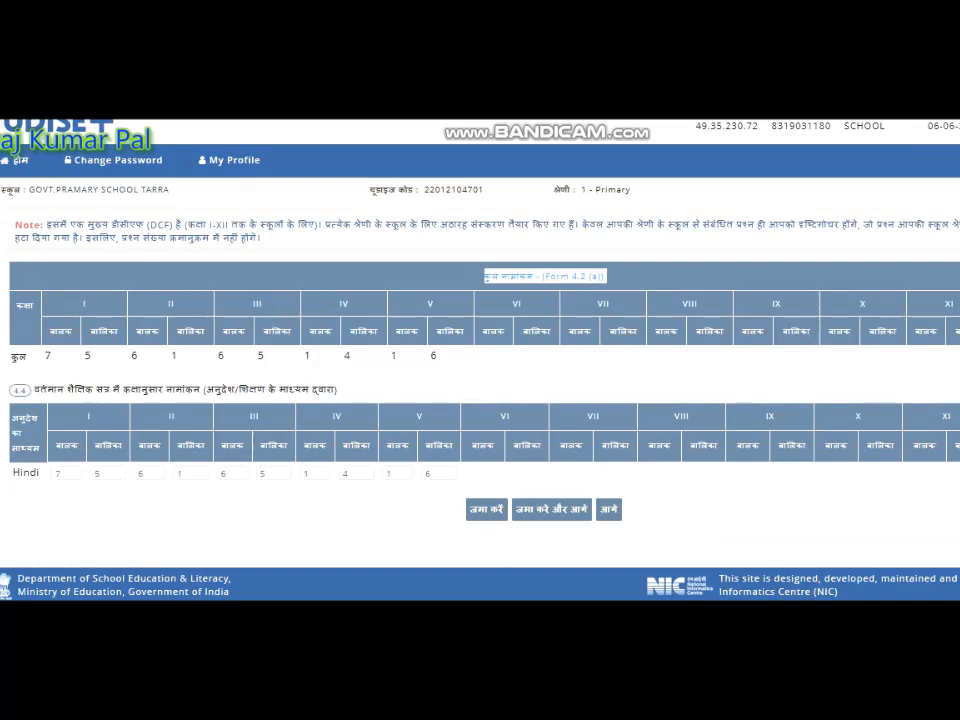
pyautogui.click(437, 356)
pyautogui.moveTo(340, 389); pyautogui.dragTo(45, 389)
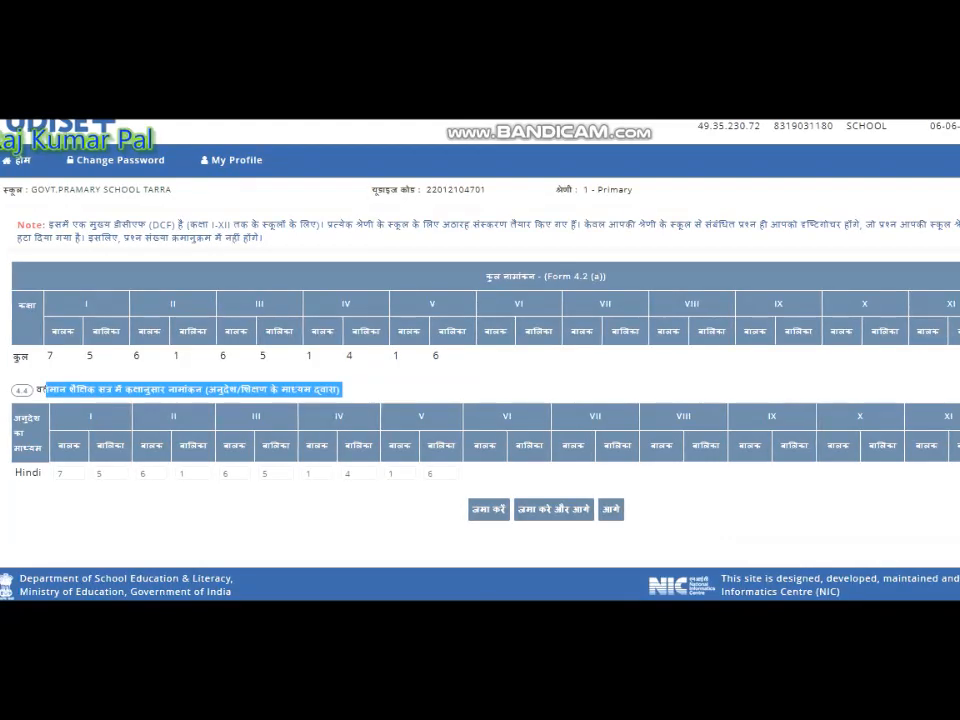
pyautogui.moveTo(15, 472); pyautogui.dragTo(43, 472)
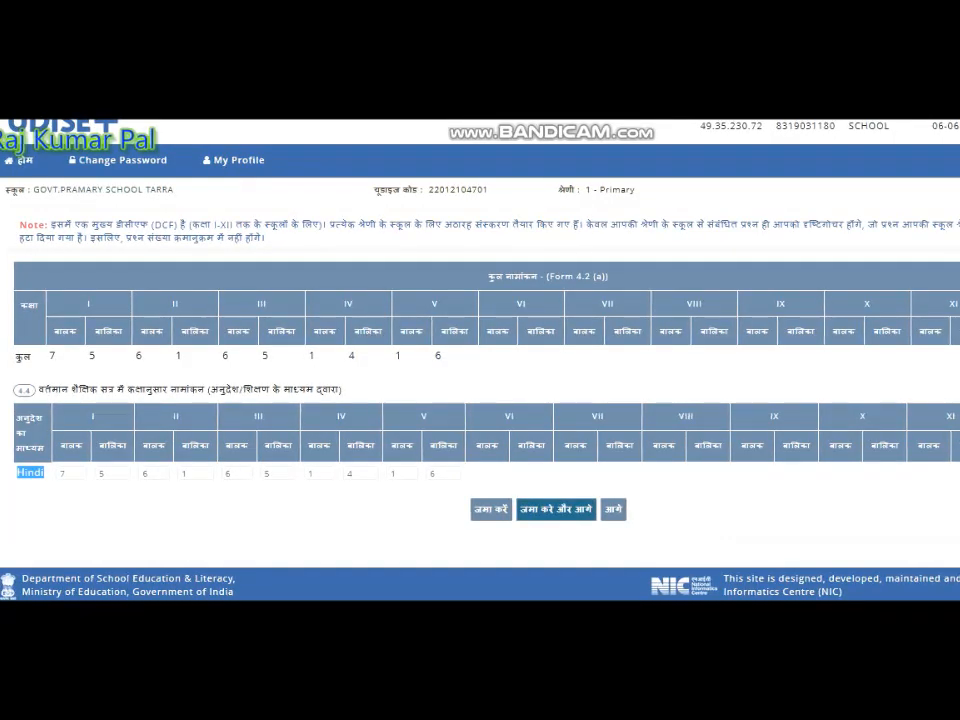
pyautogui.click(556, 510)
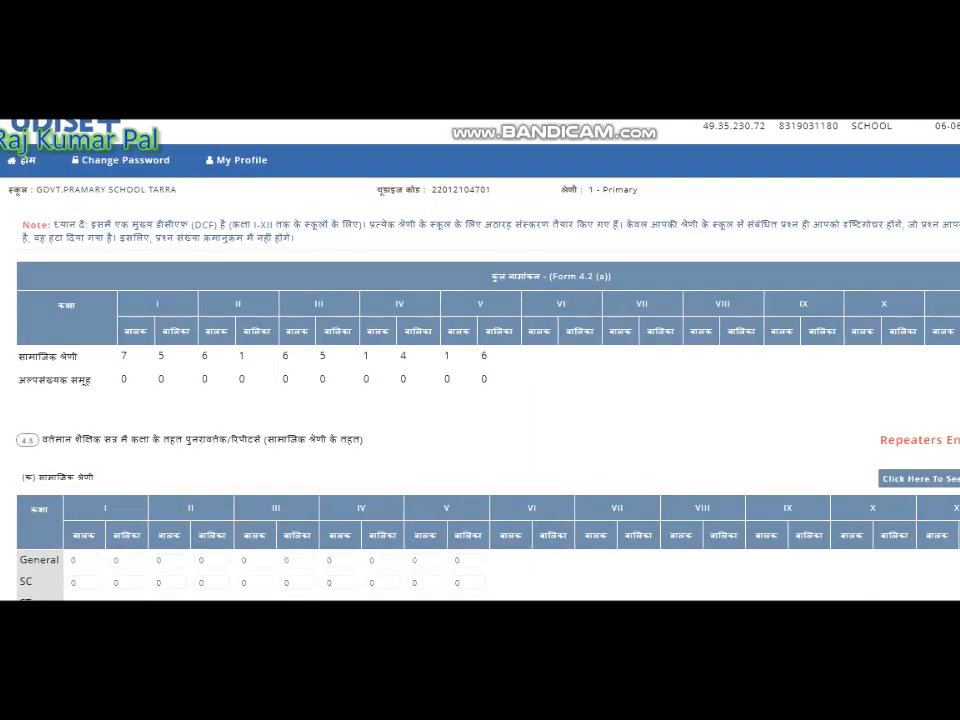
# - Save the repeaters tables by social category and by minority group with 0 boys and girls for classes I to V
pyautogui.scroll(-4, 480, 400)
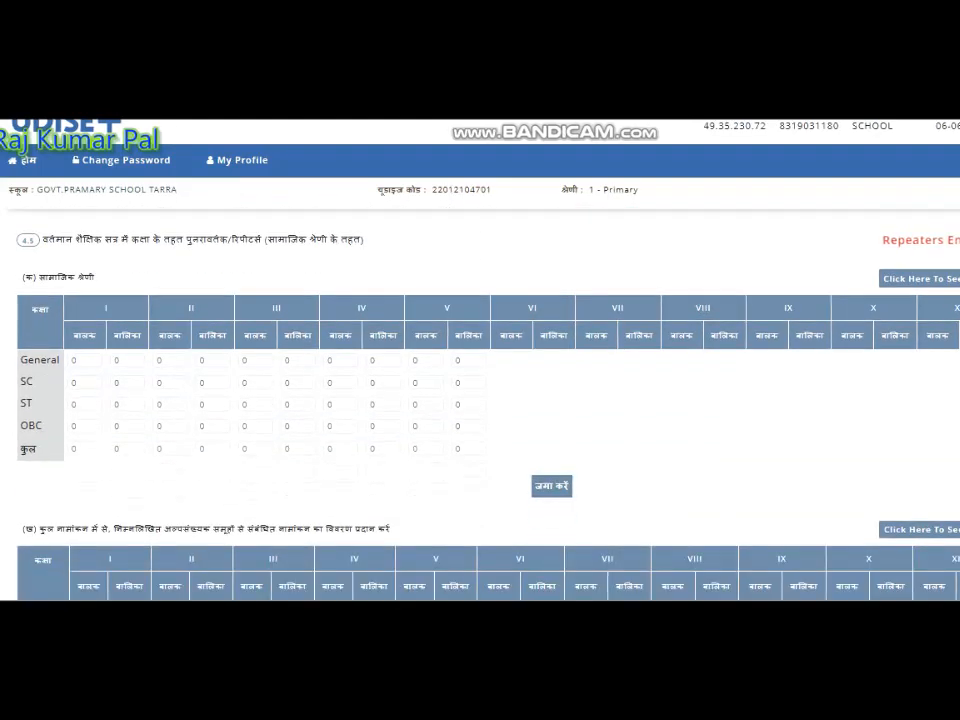
pyautogui.scroll(2, 480, 400)
pyautogui.scroll(-1, 480, 400)
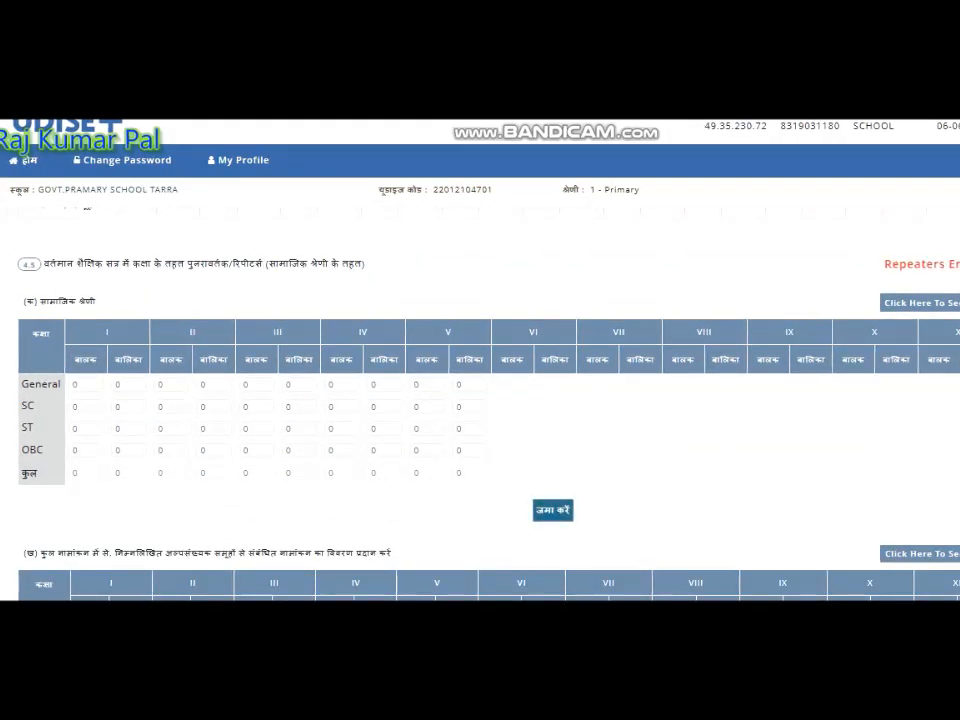
pyautogui.click(553, 510)
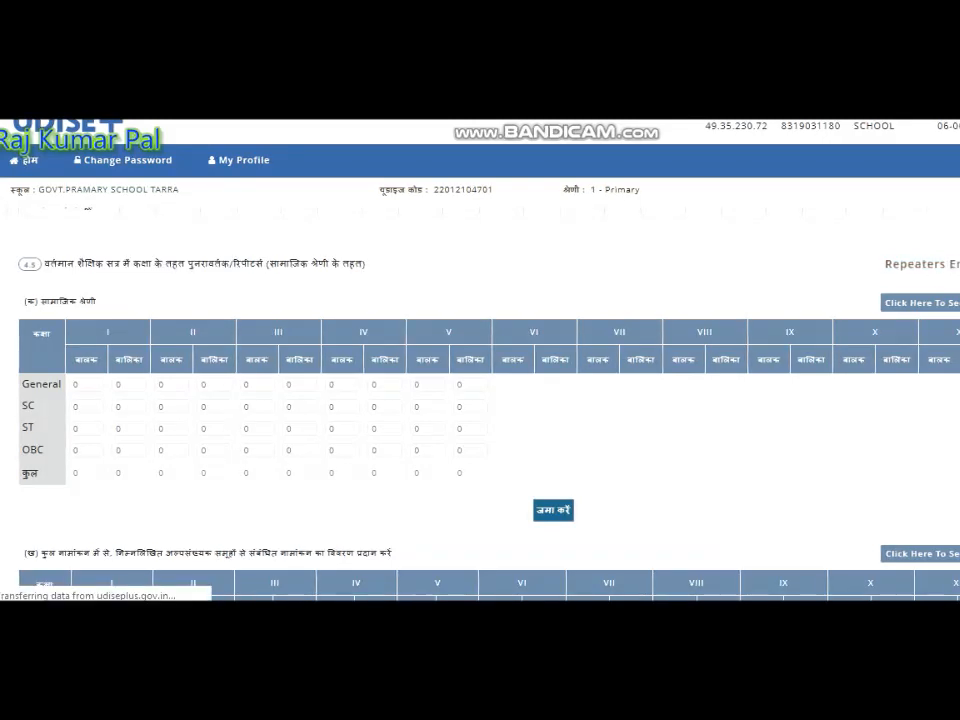
pyautogui.scroll(-5, 553, 510)
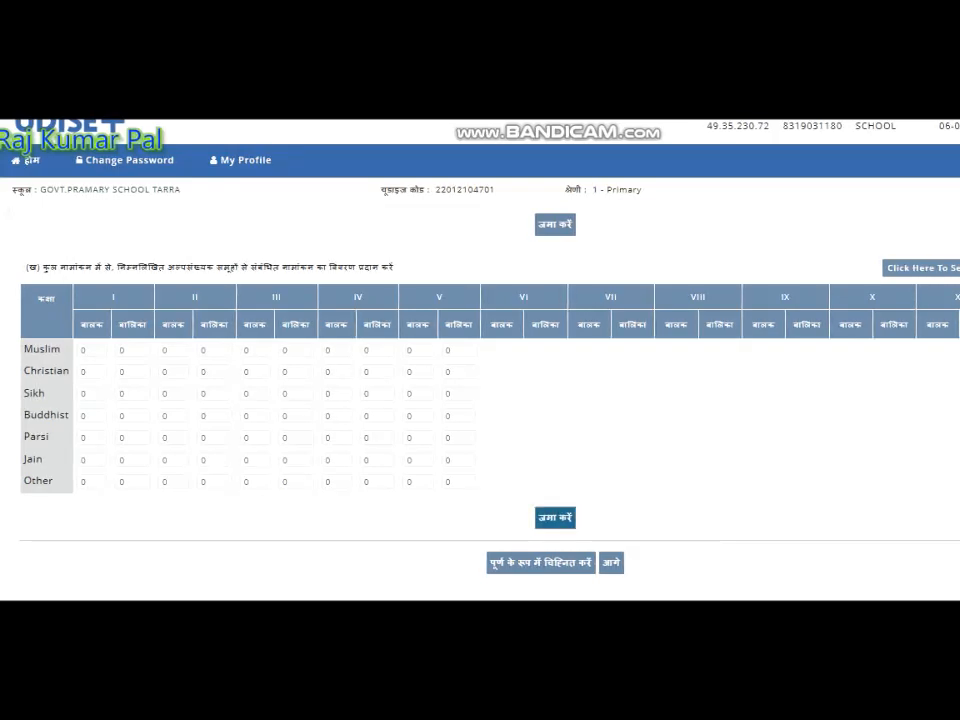
pyautogui.click(555, 518)
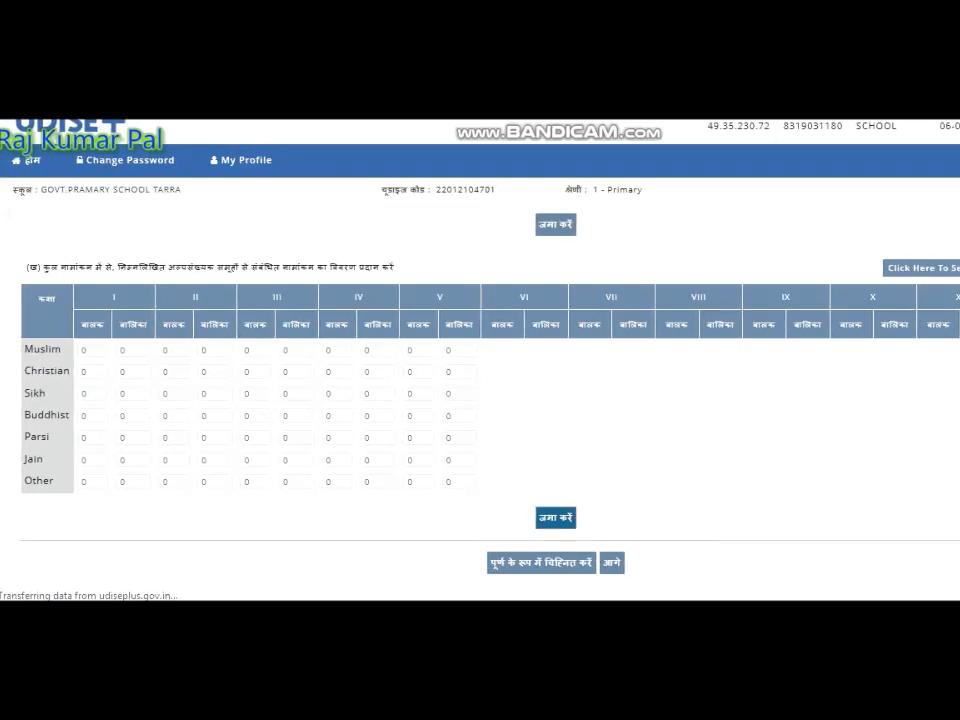